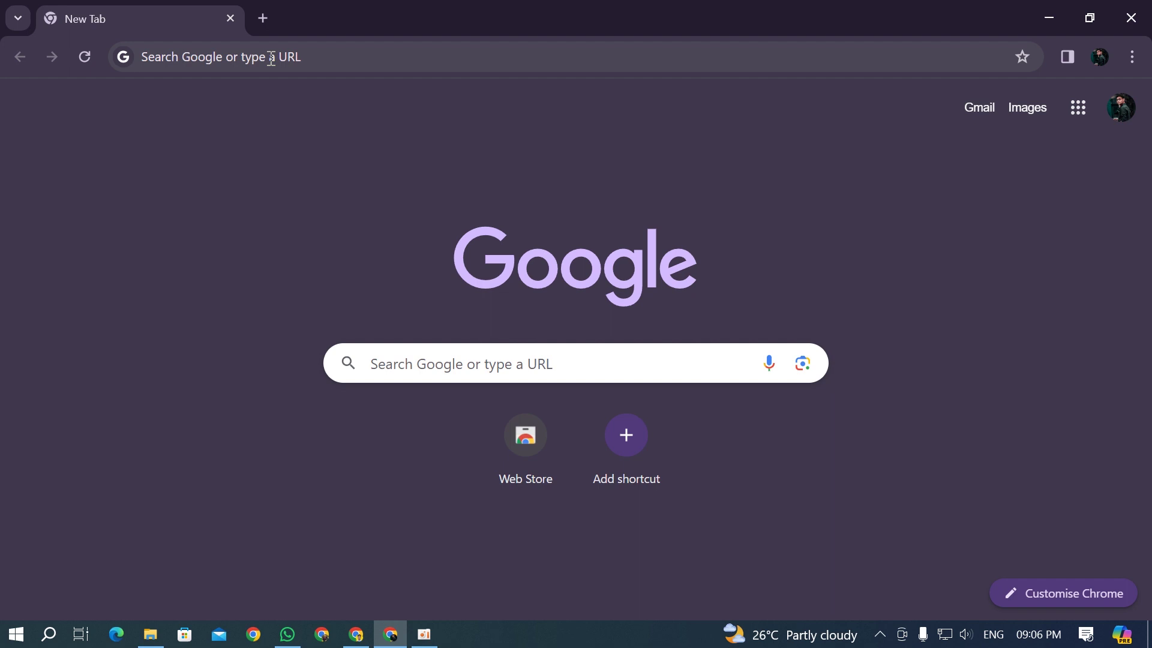
Step: Search Google for gns3 and open gns3.com's Download page listing the 2.2.45 installers
click(271, 58)
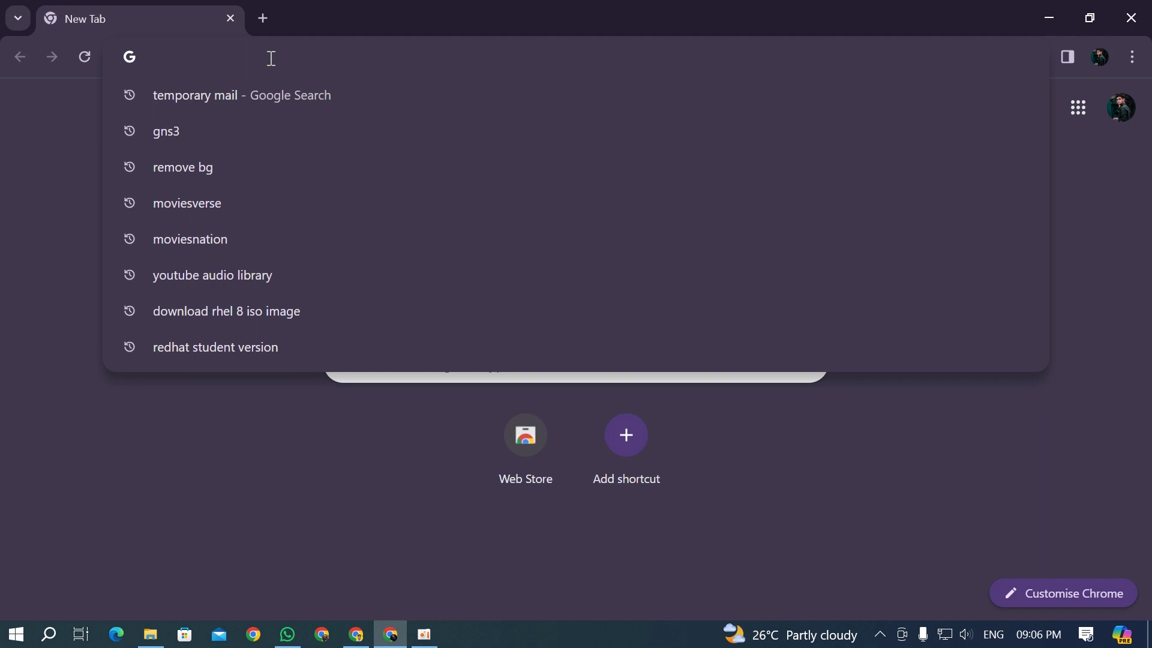
text(gns3)
key(Return)
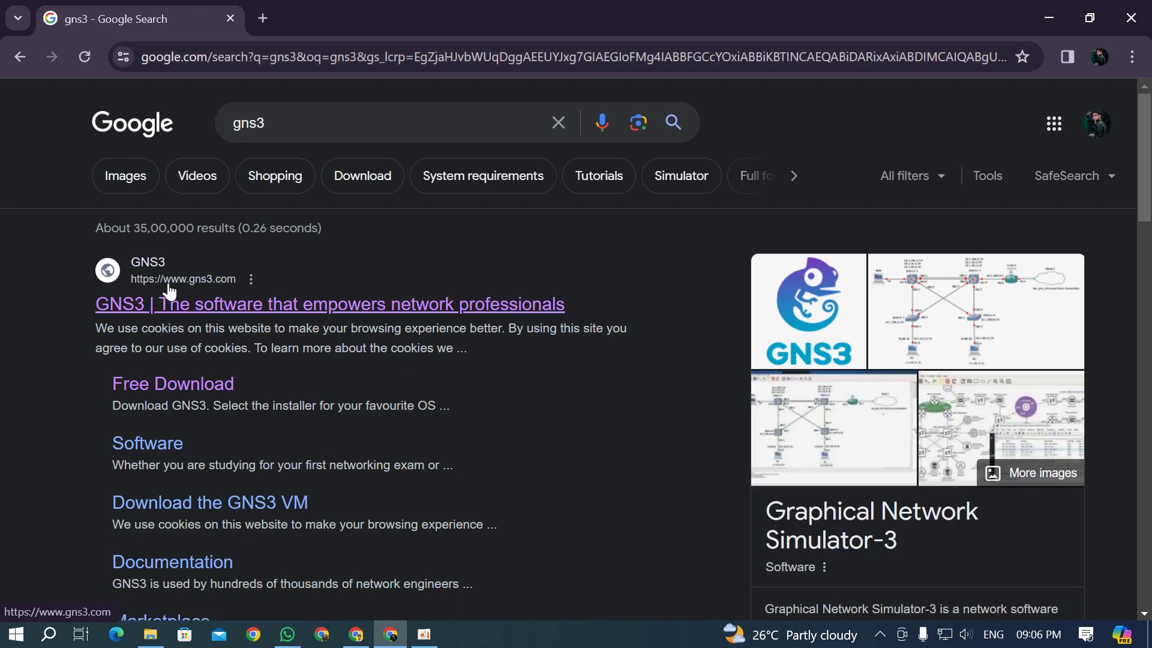
click(287, 305)
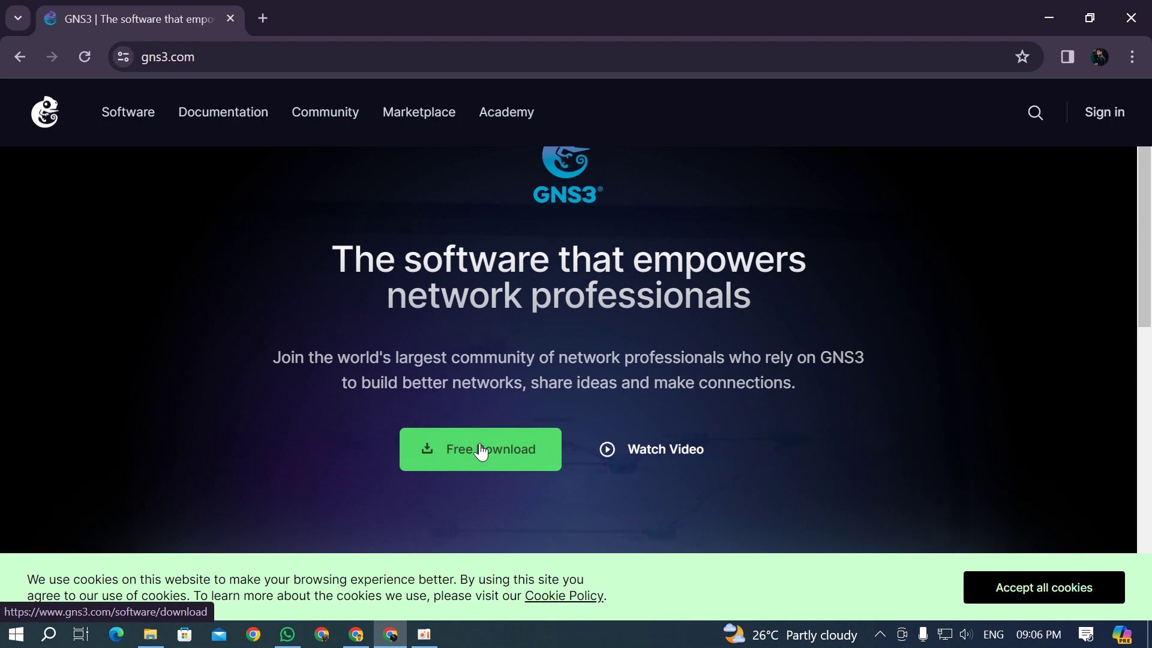
click(481, 451)
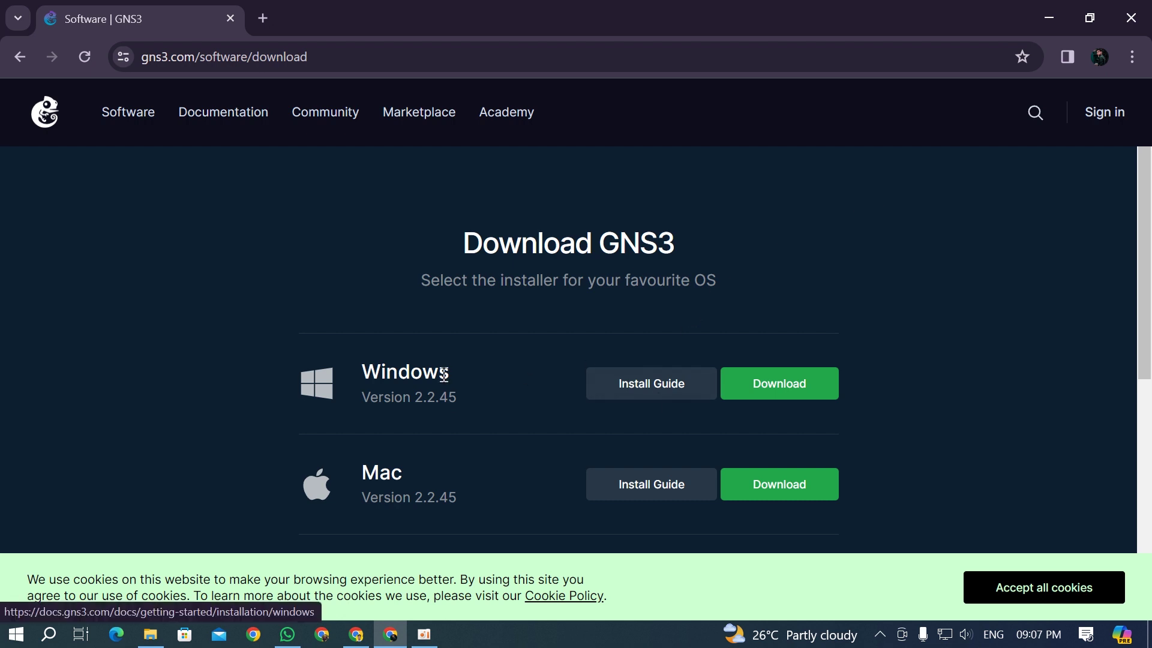
scroll(548, 384, down, 1)
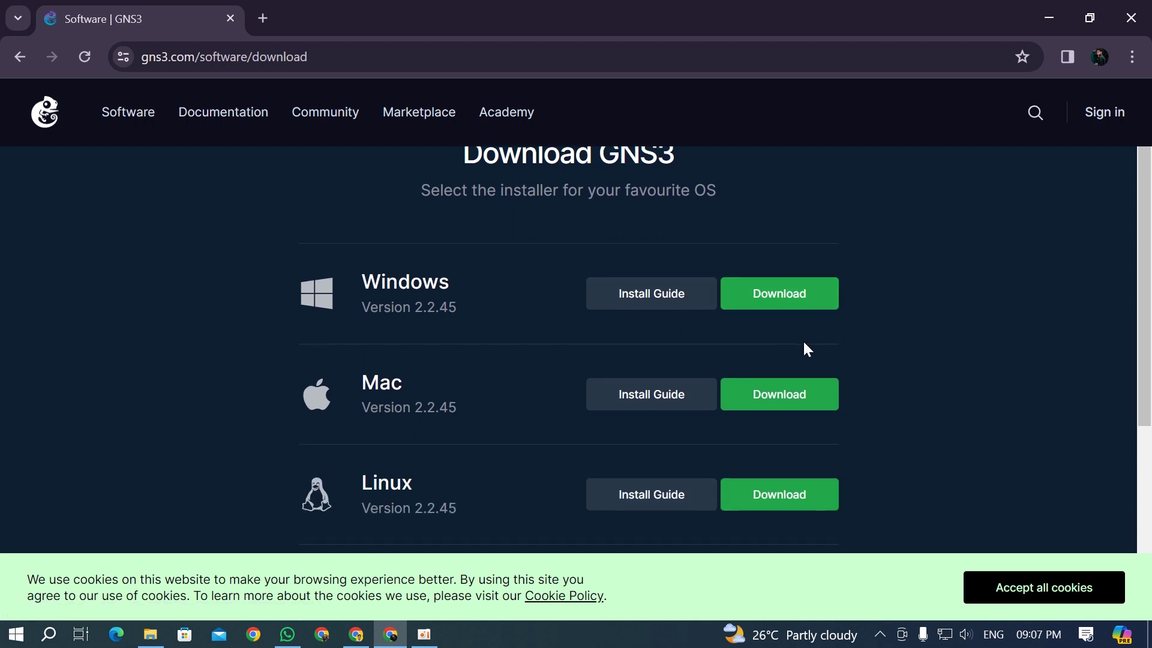
scroll(804, 292, up, 1)
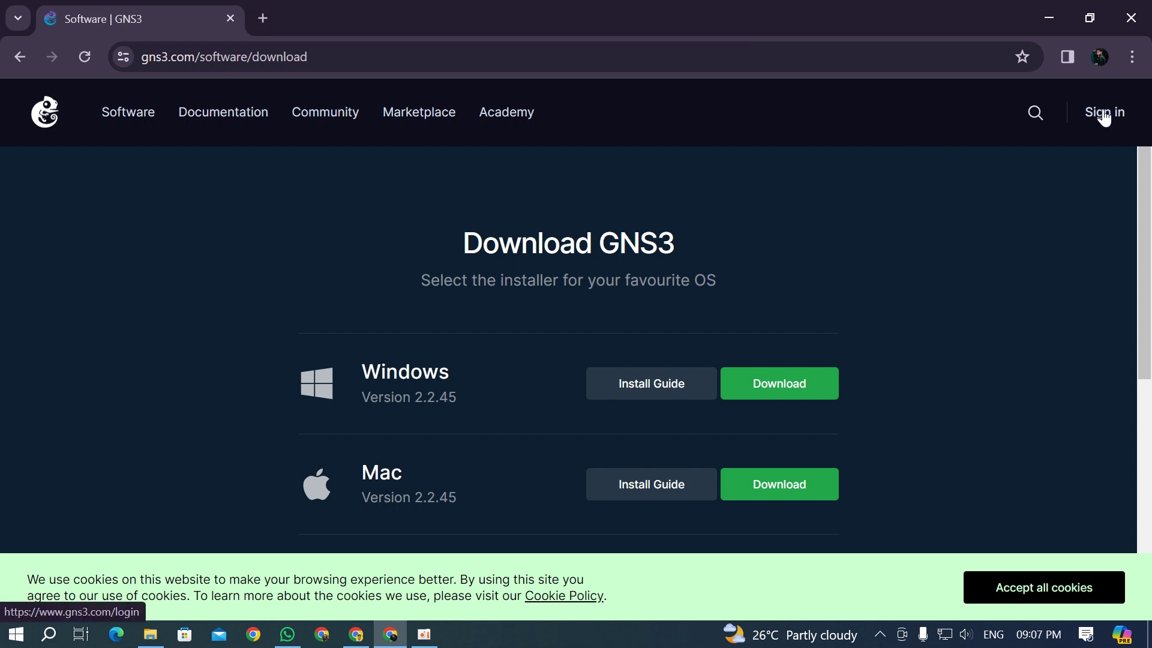
Step: Search for temporary mail in a new tab and open temp-mail.org
click(265, 19)
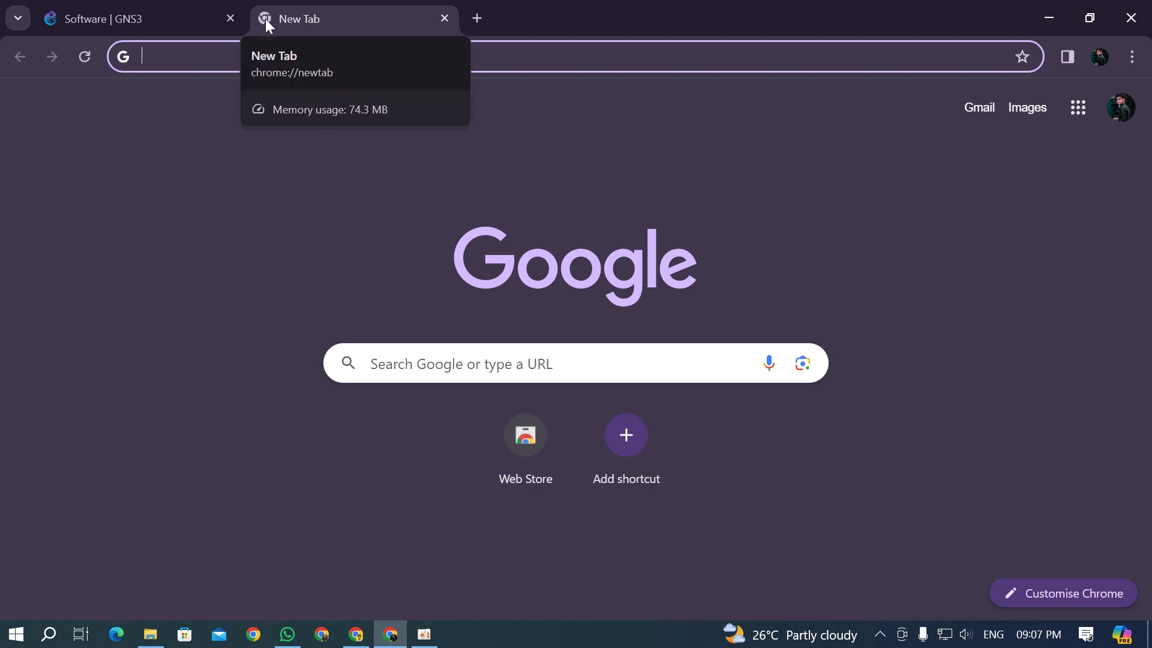
text(t)
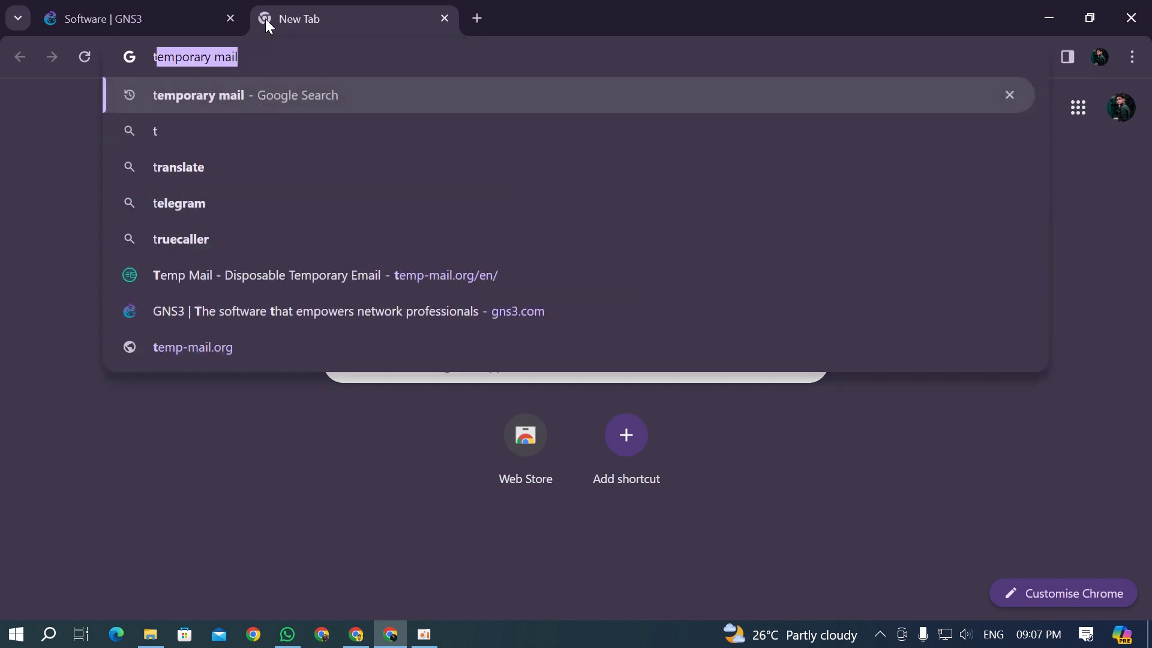
key(Return)
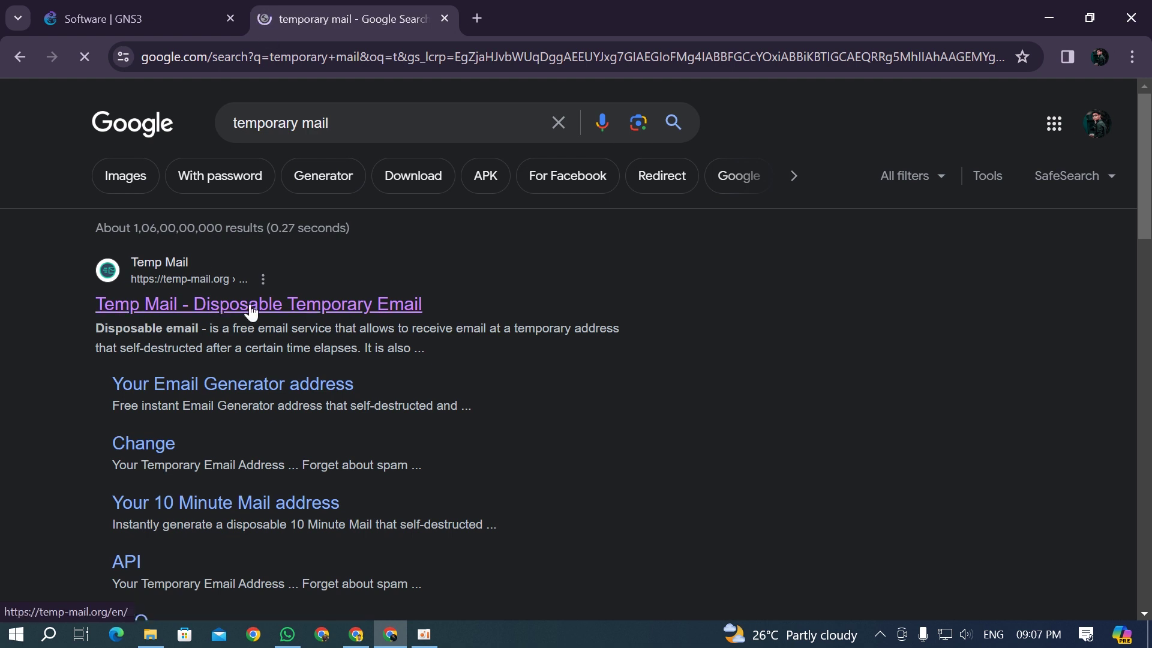
click(281, 309)
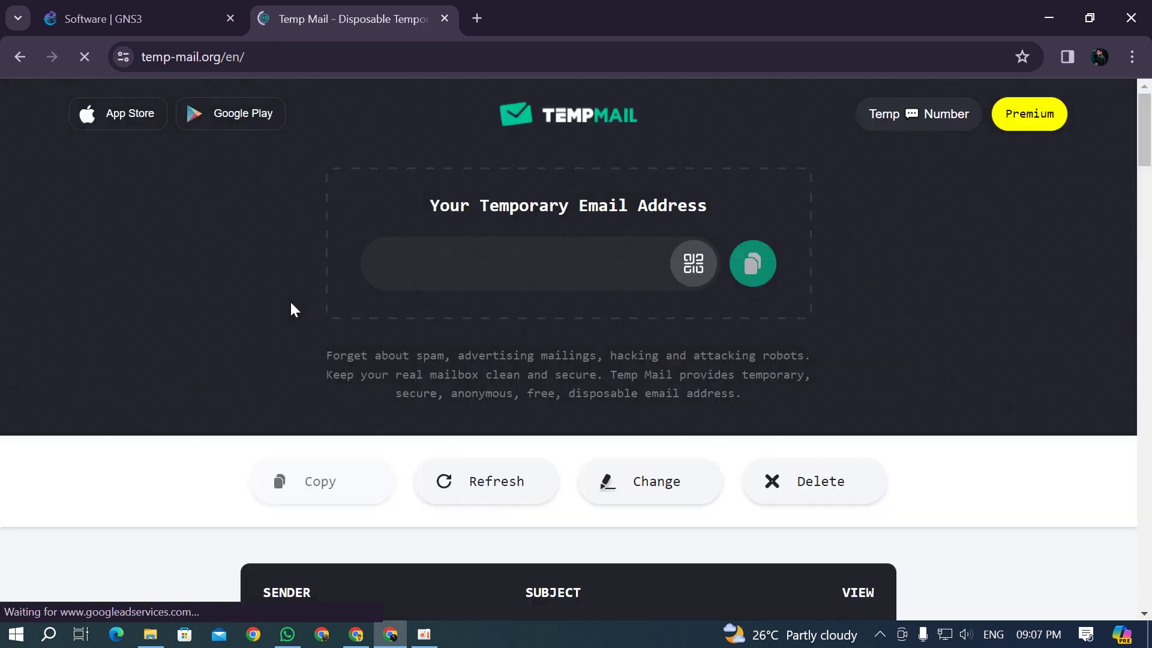
Step: Copy the disposable email address and return to the GNS3 download page
click(161, 11)
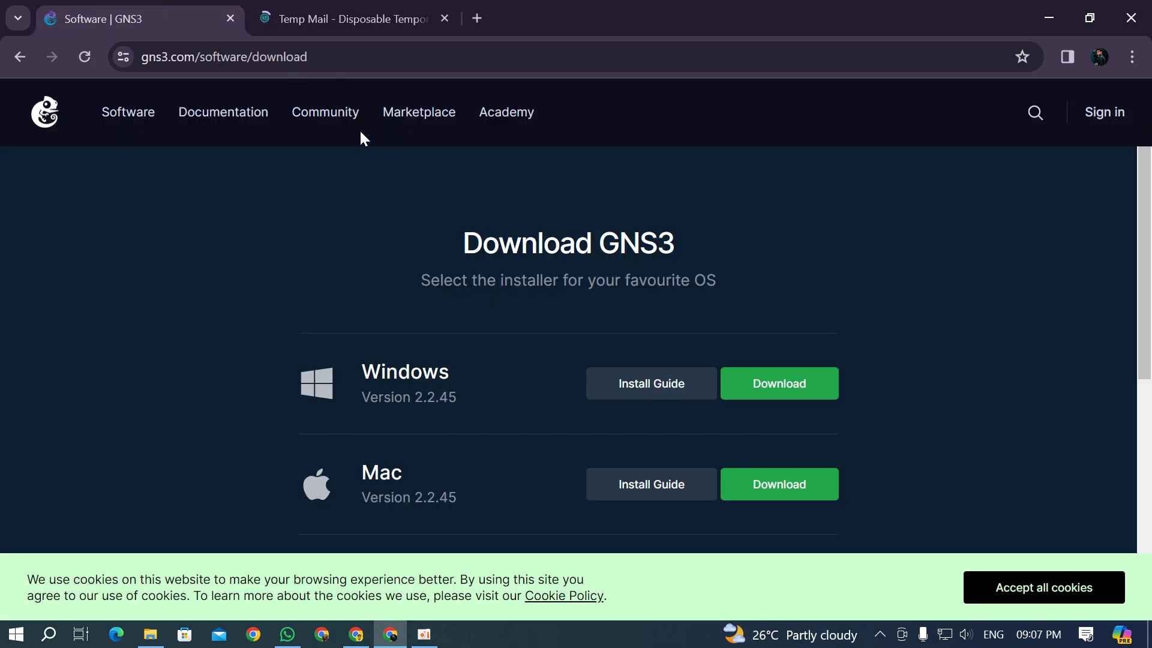
click(350, 11)
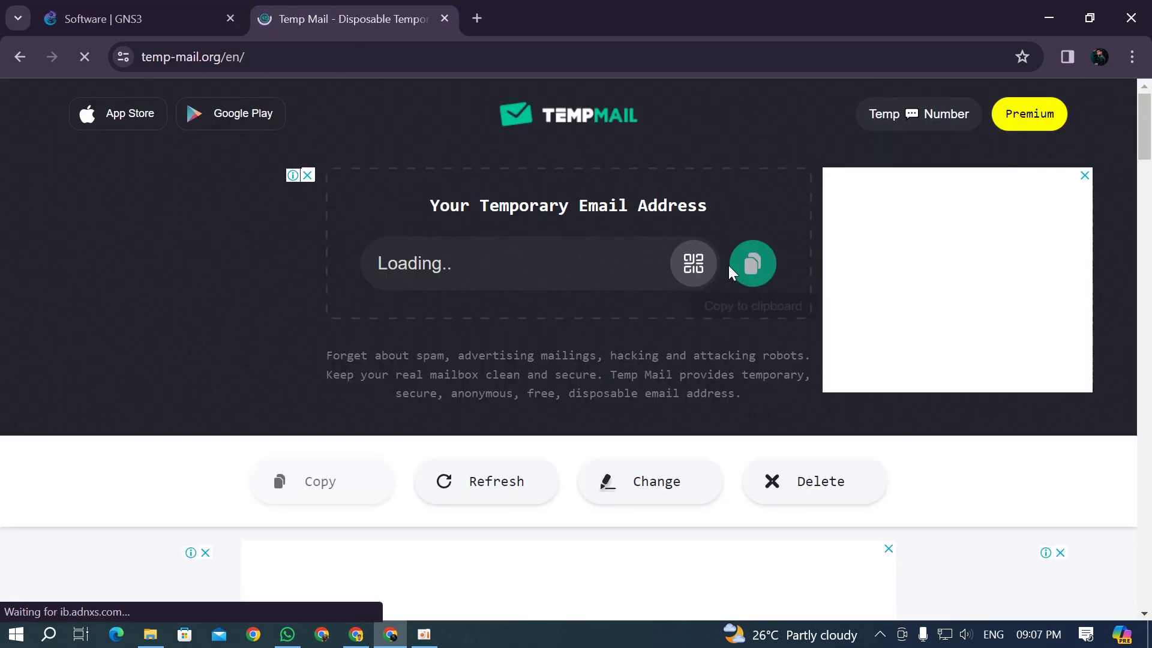
click(744, 265)
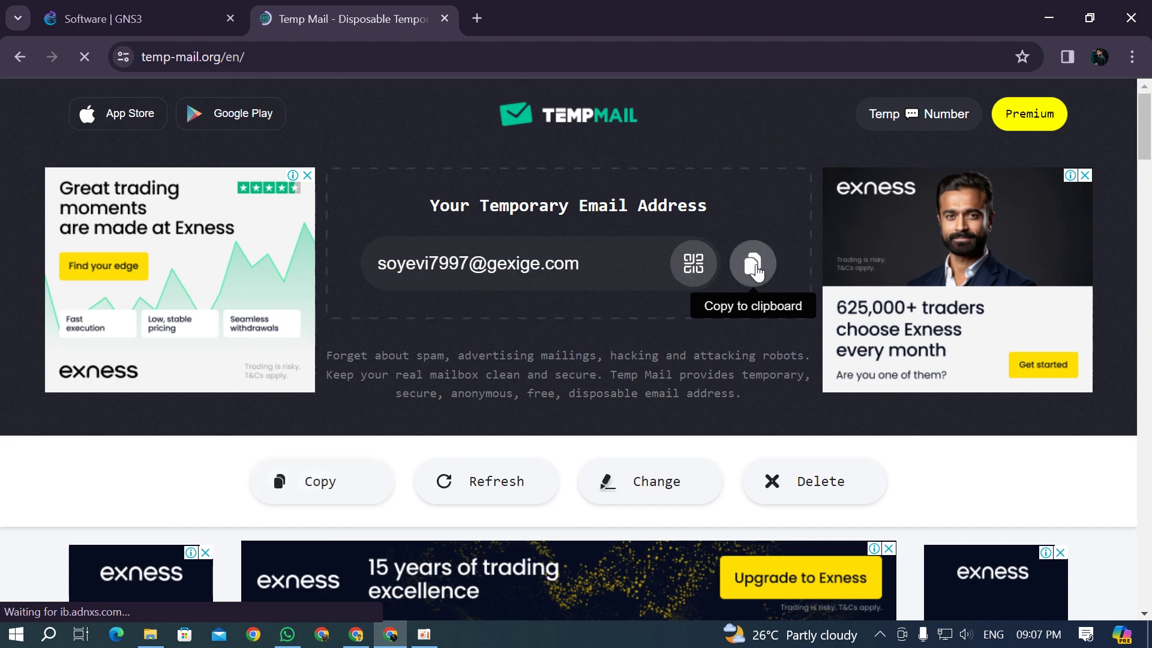
click(754, 267)
click(96, 17)
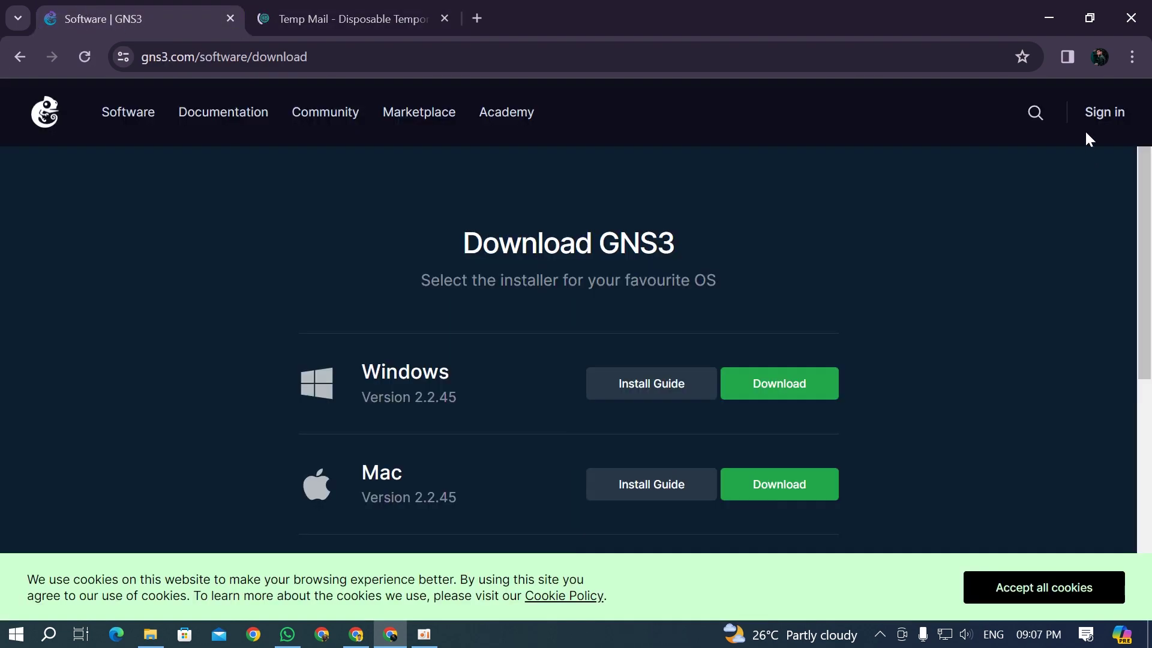
Step: Open the GNS3 Create Account form and enter first name, last name and the temporary email
click(1106, 113)
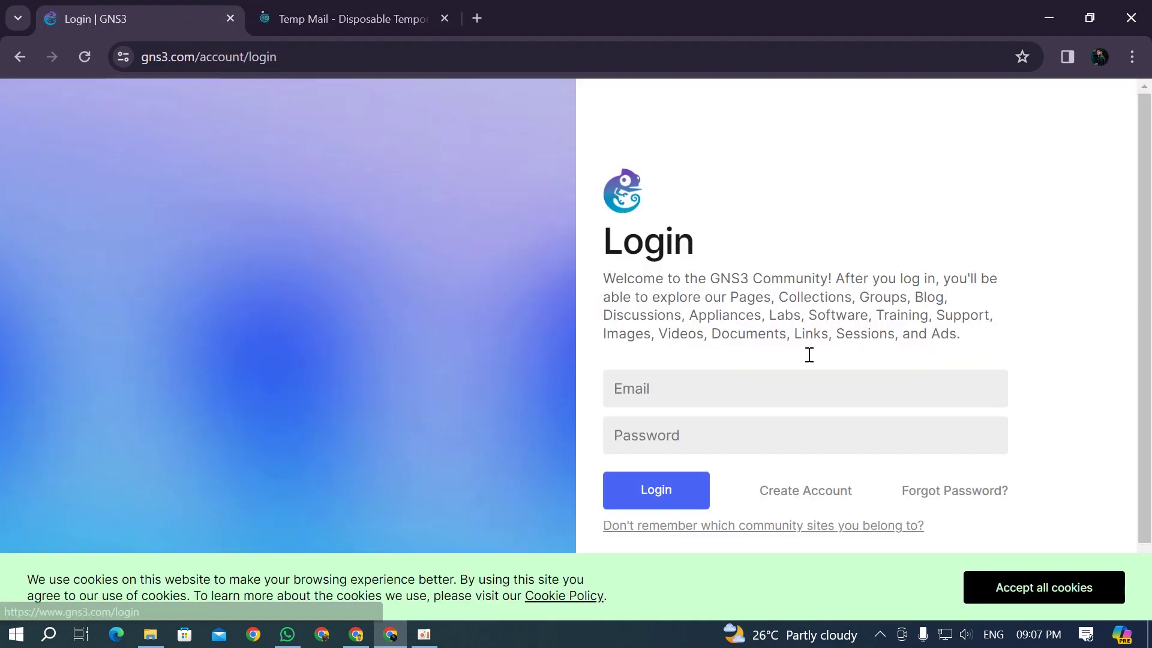
click(802, 499)
click(737, 370)
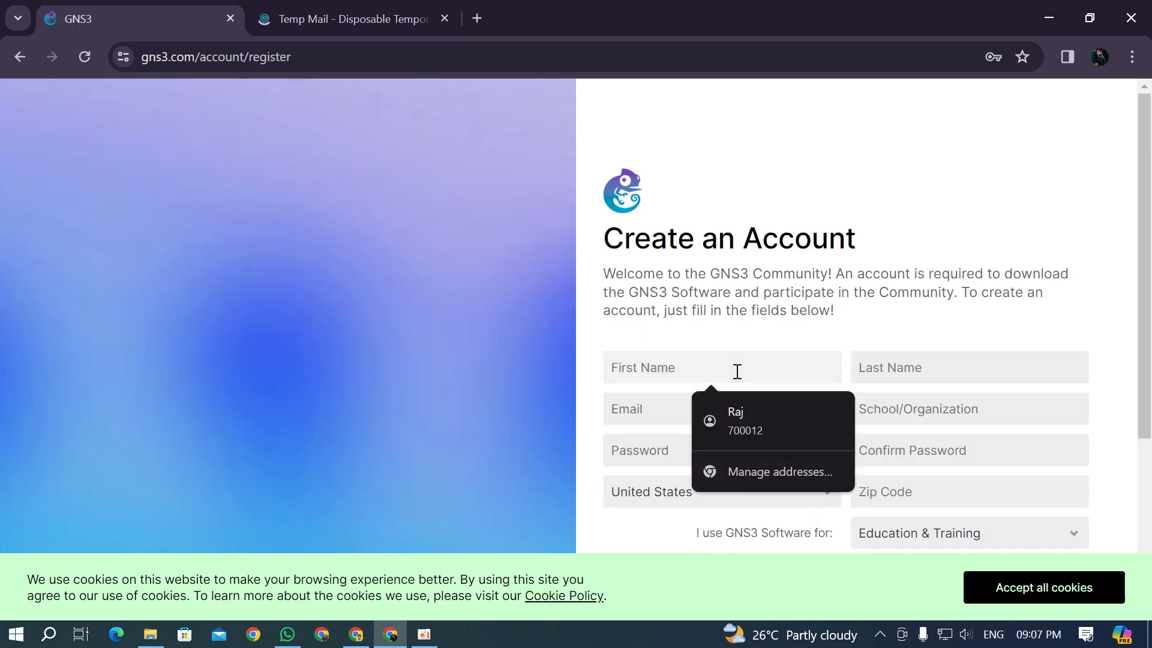
key(Tab)
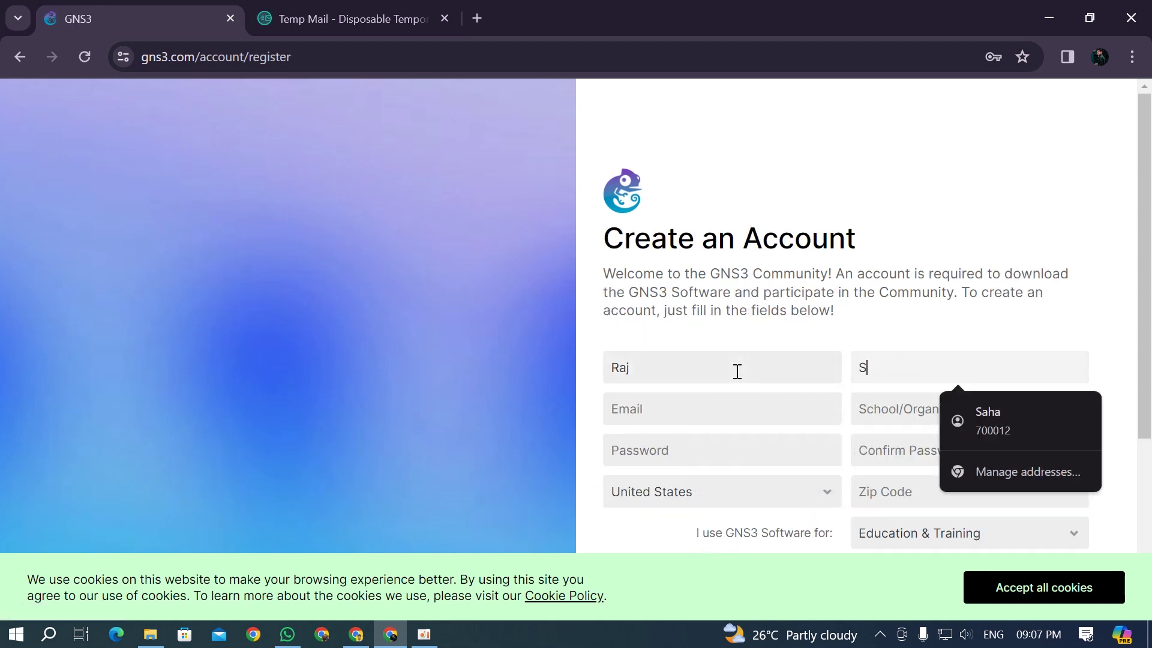
key(Tab)
key(ctrl+v)
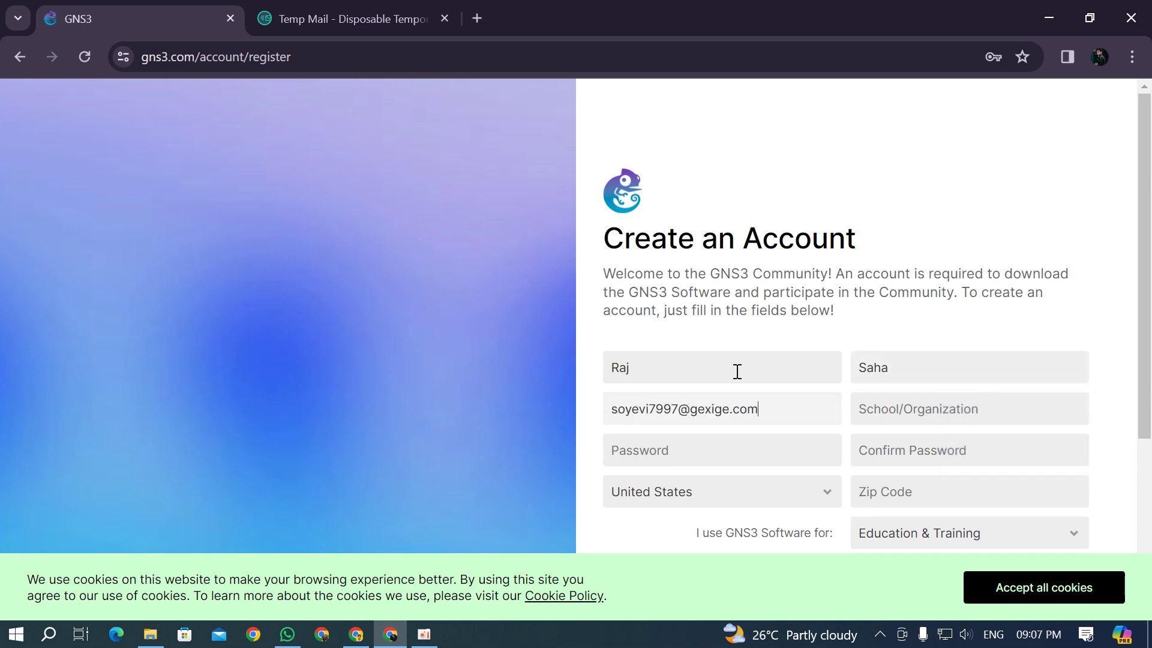
click(934, 379)
Step: Set the organization to Nil and paste the password into both password fields
click(724, 462)
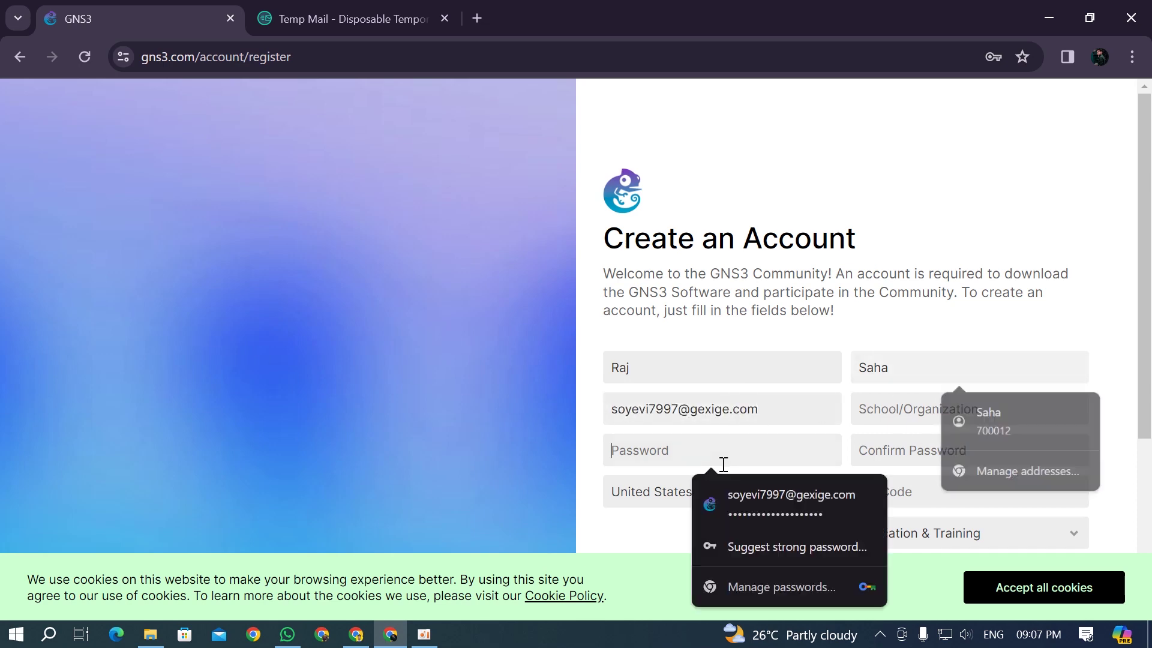
click(344, 8)
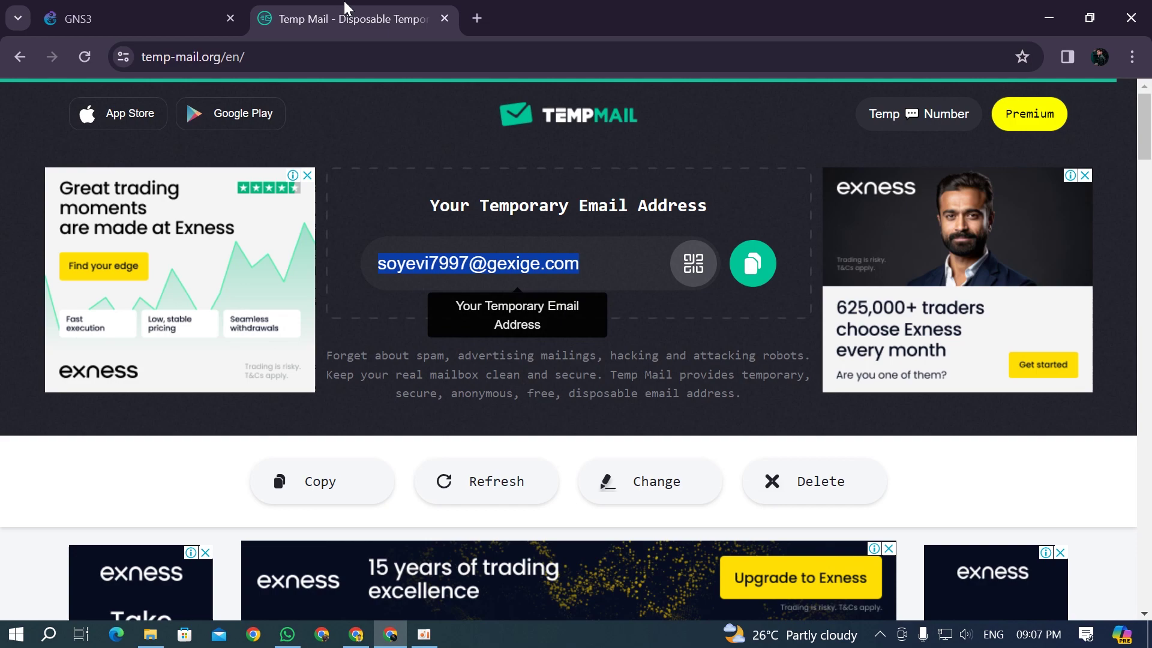
click(172, 9)
click(979, 399)
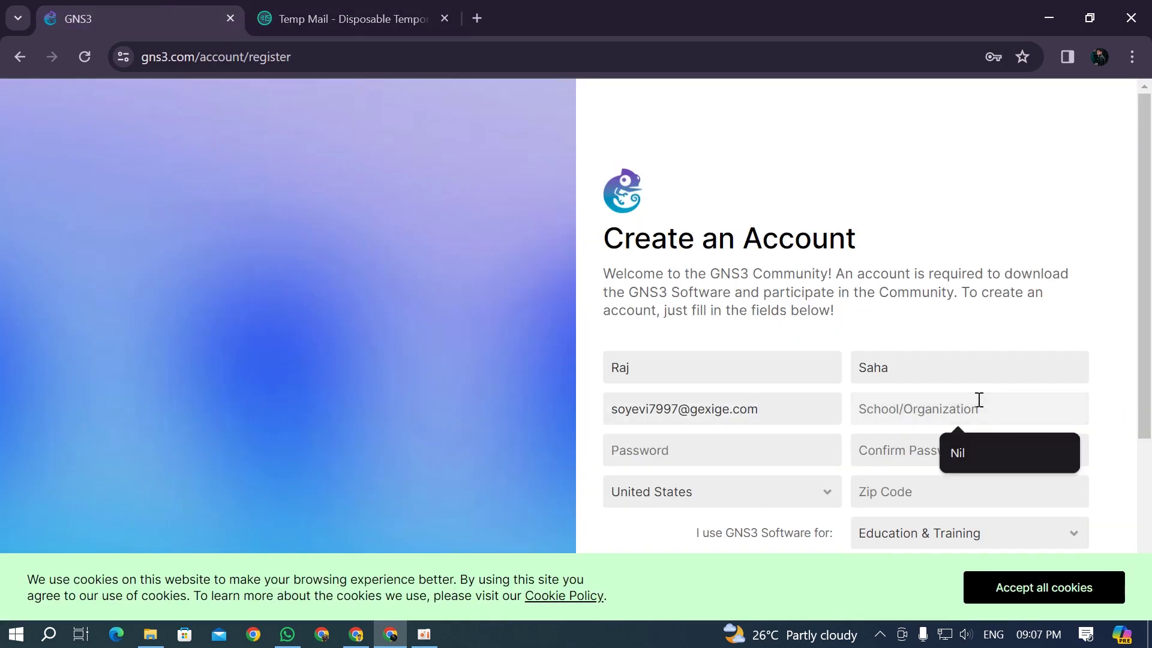
click(985, 453)
click(737, 447)
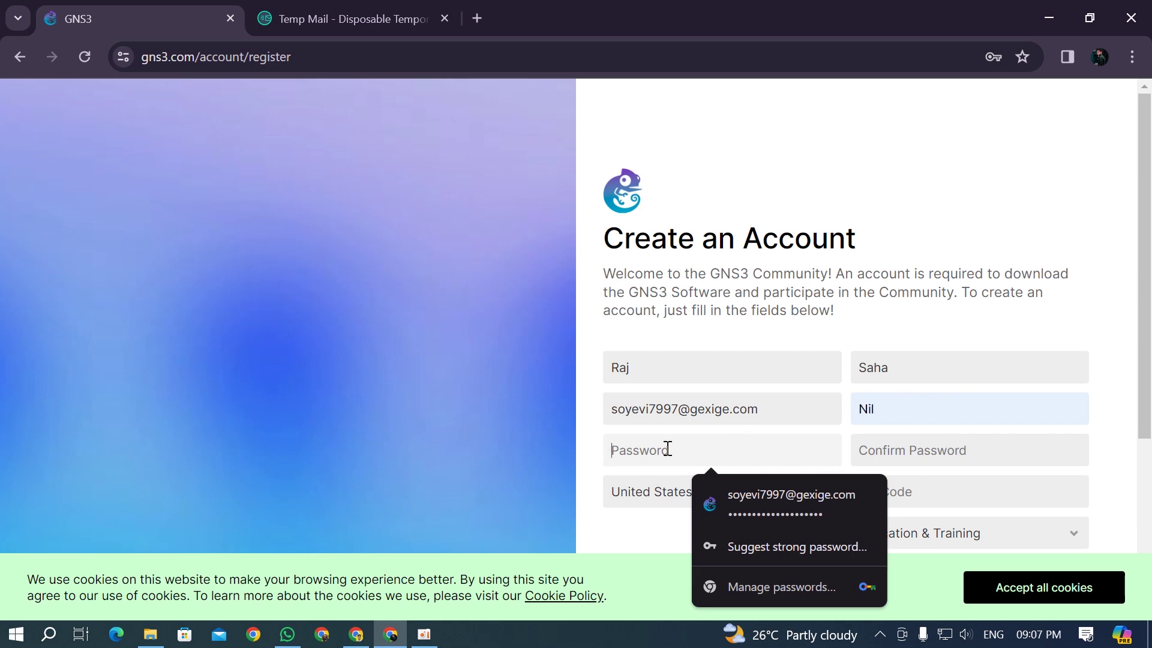
key(ctrl+v)
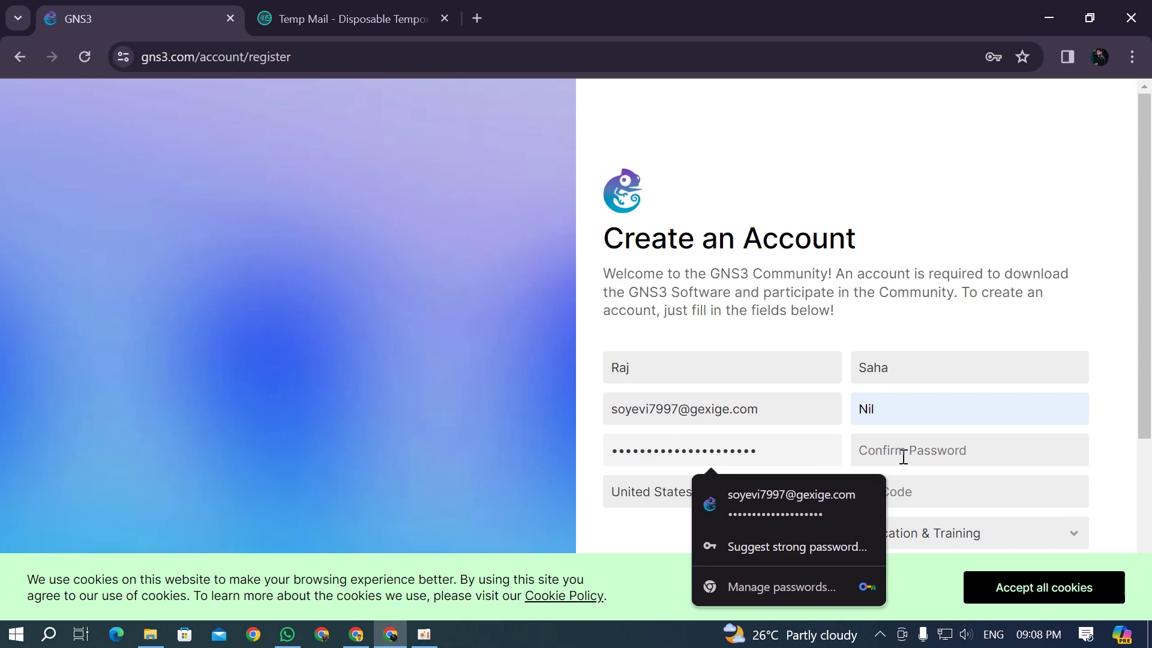
click(903, 457)
key(ctrl+v)
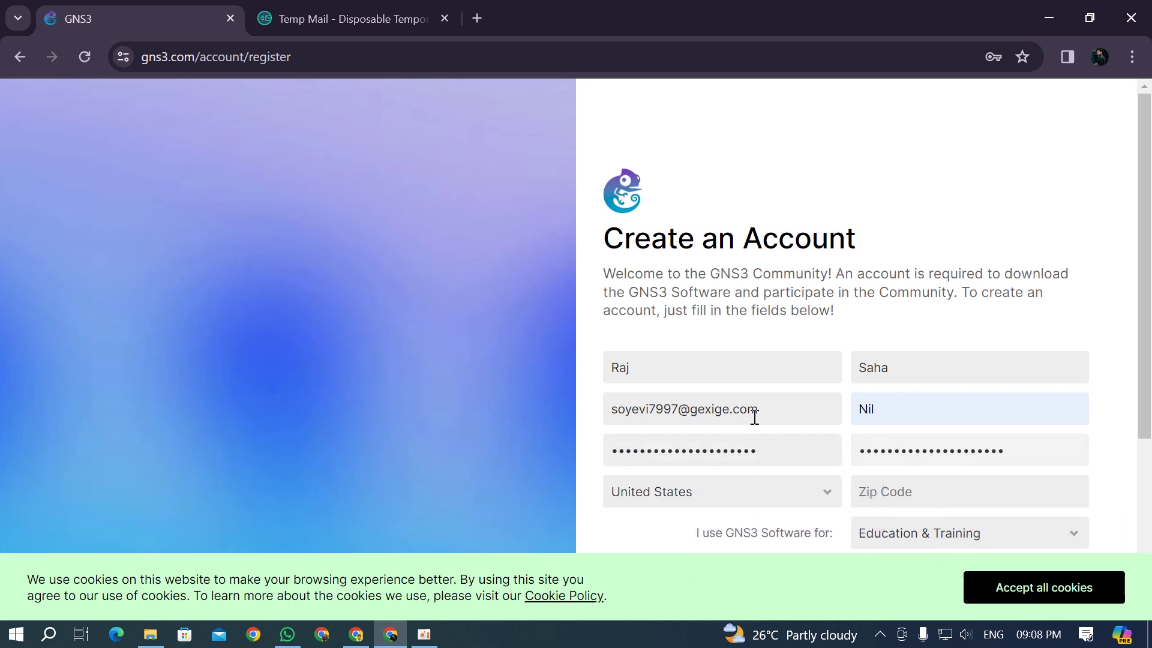
drag(756, 414, 602, 405)
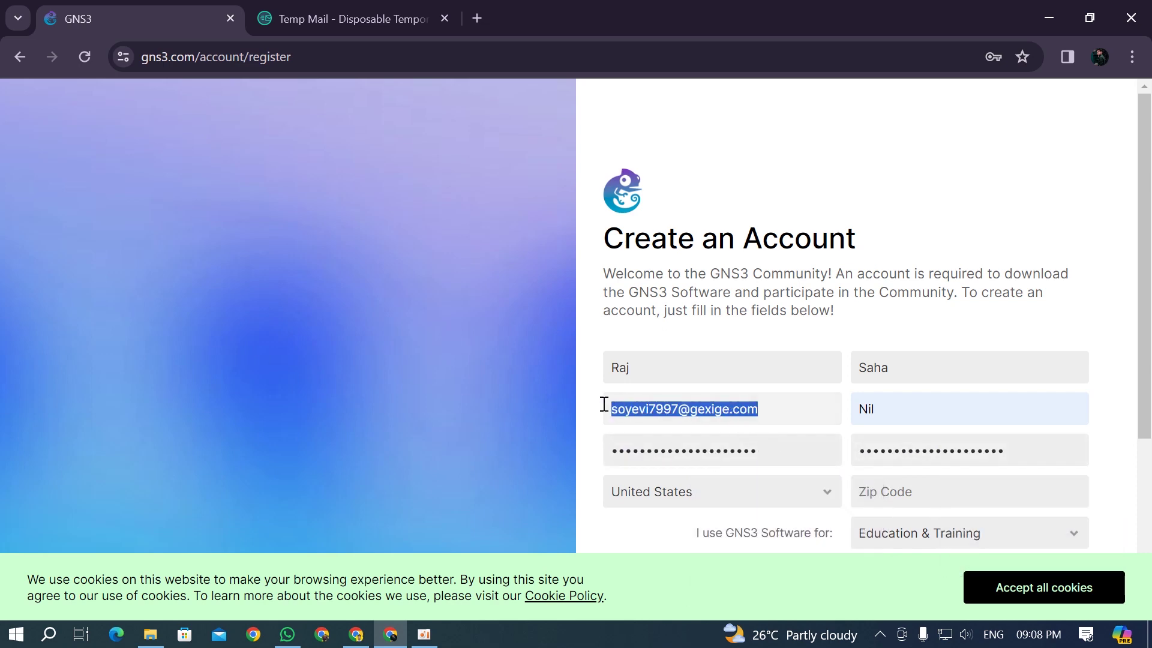
Step: Choose India as the country and West Bengal as the state
click(696, 481)
scroll(734, 356, down, 4)
scroll(721, 386, up, 20)
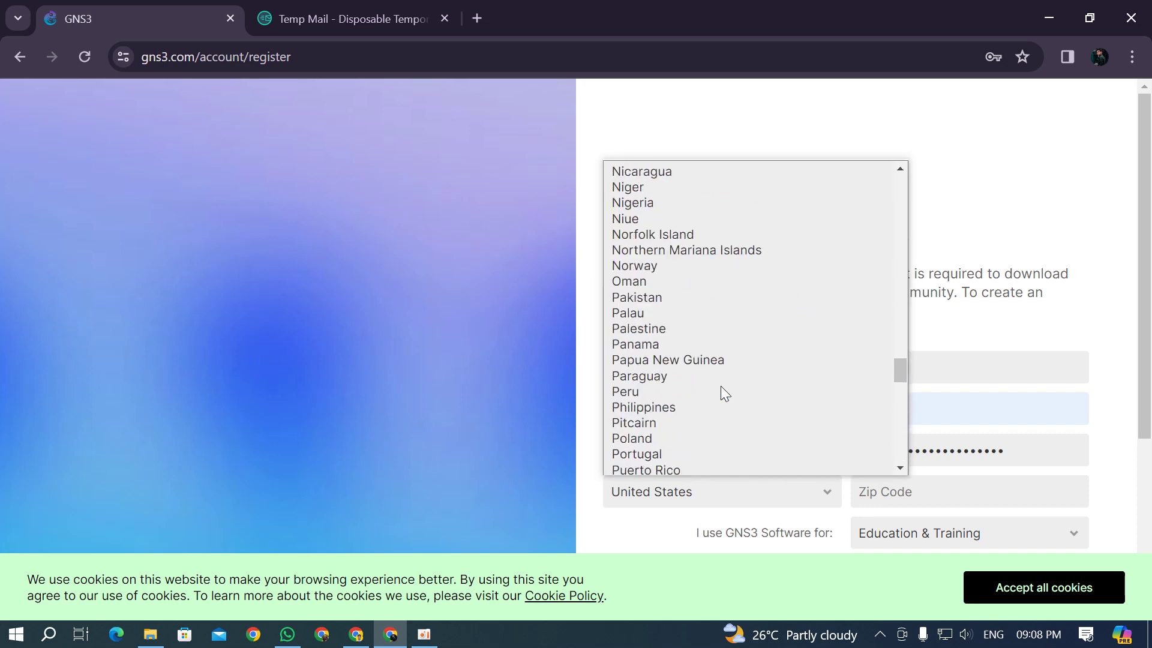
key(i)
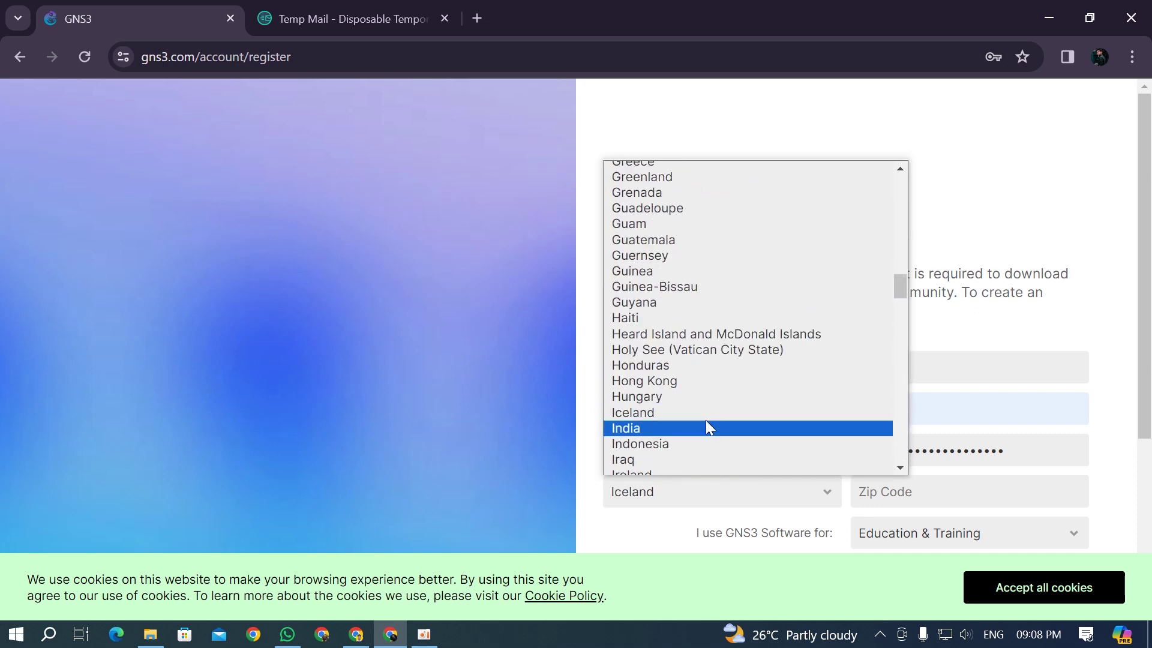
click(705, 427)
click(988, 499)
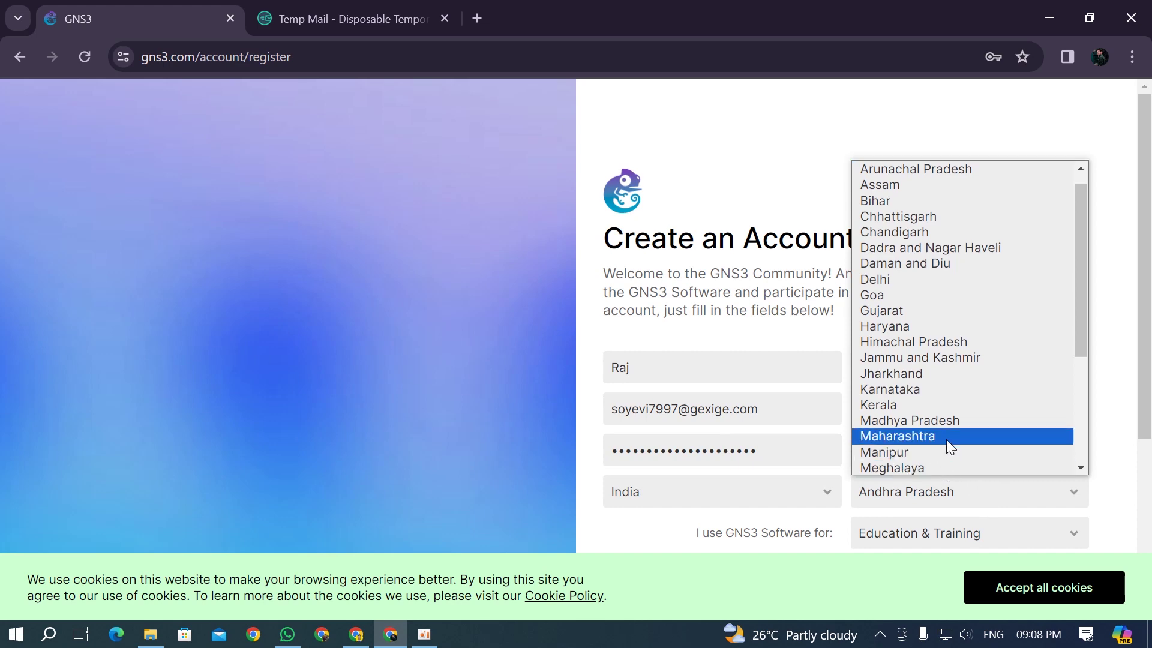
key(w)
click(936, 468)
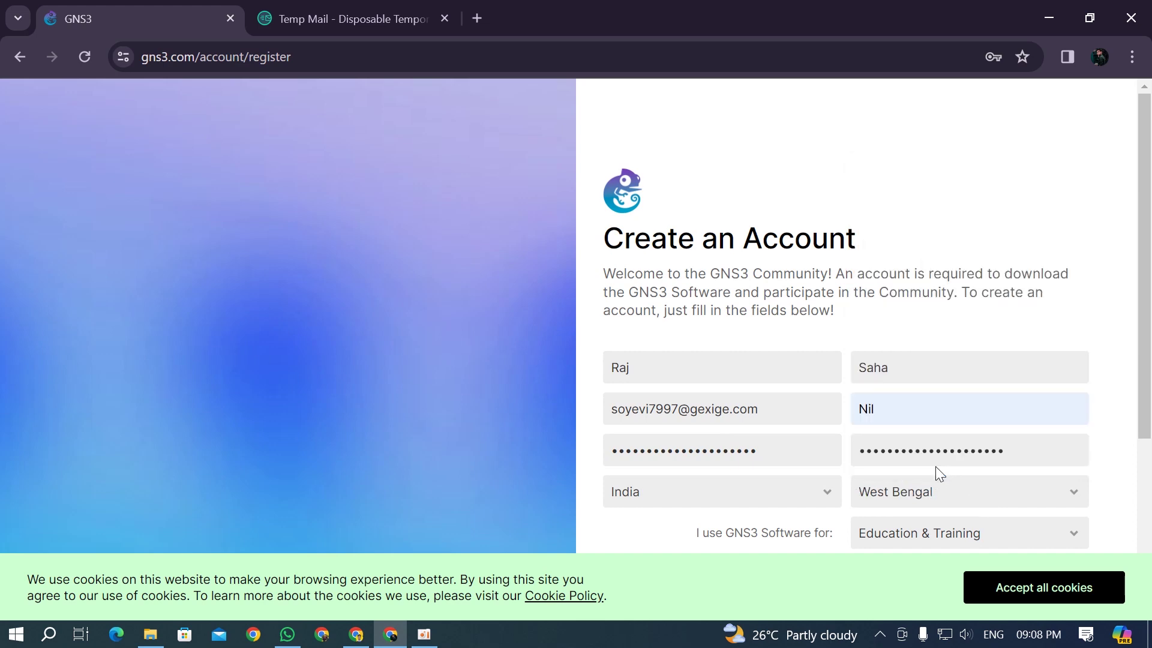
scroll(934, 466, down, 4)
scroll(936, 360, up, 2)
Step: Set GNS3 usage to Learning & Work and submit the registration
click(946, 368)
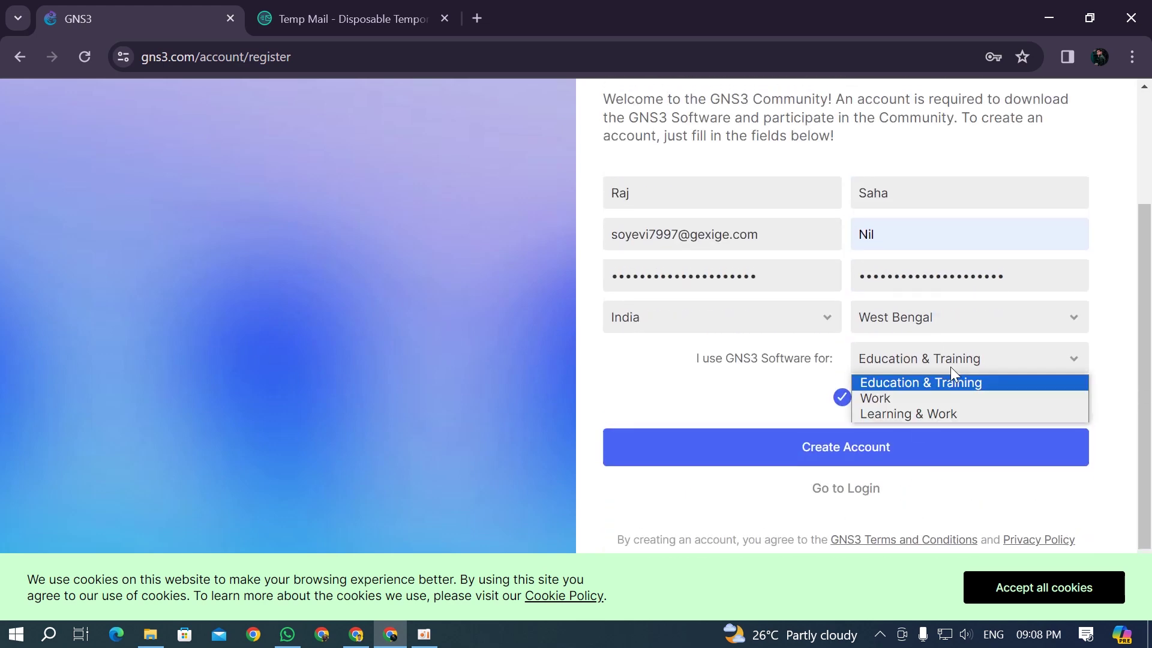
click(892, 414)
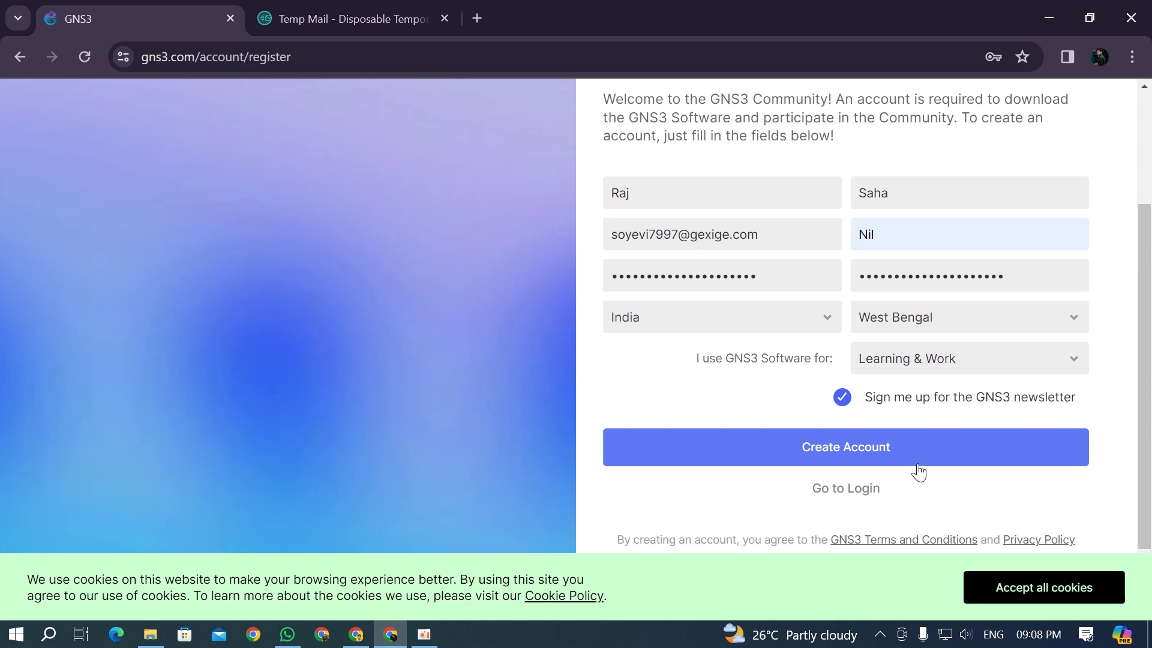
click(948, 363)
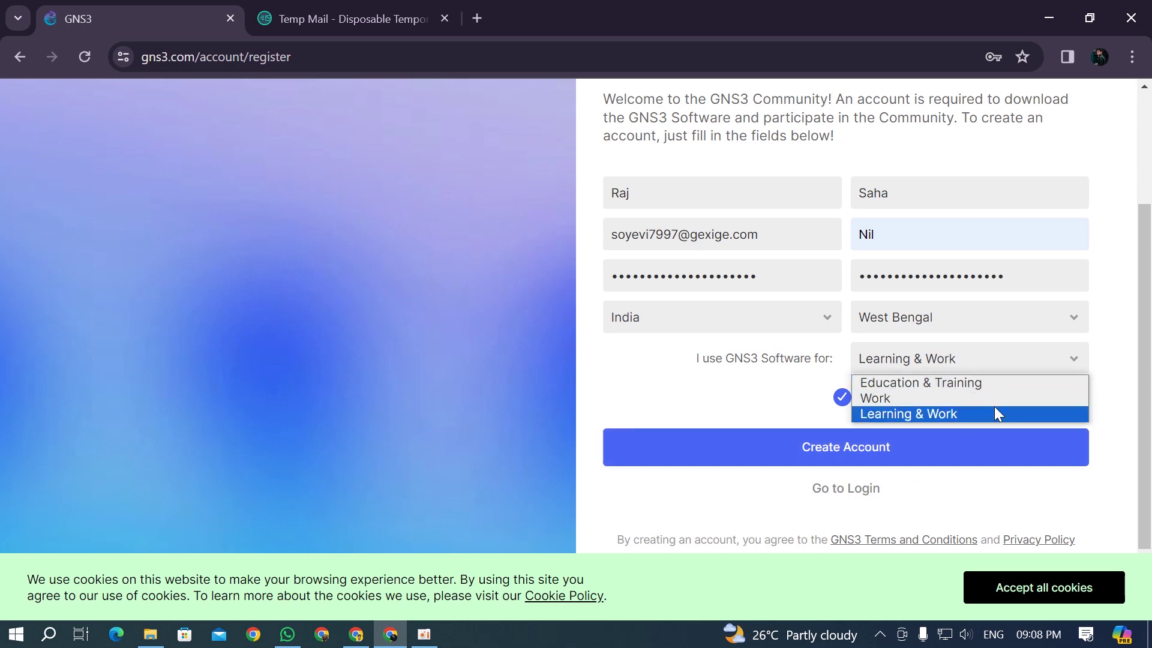
click(757, 380)
click(895, 444)
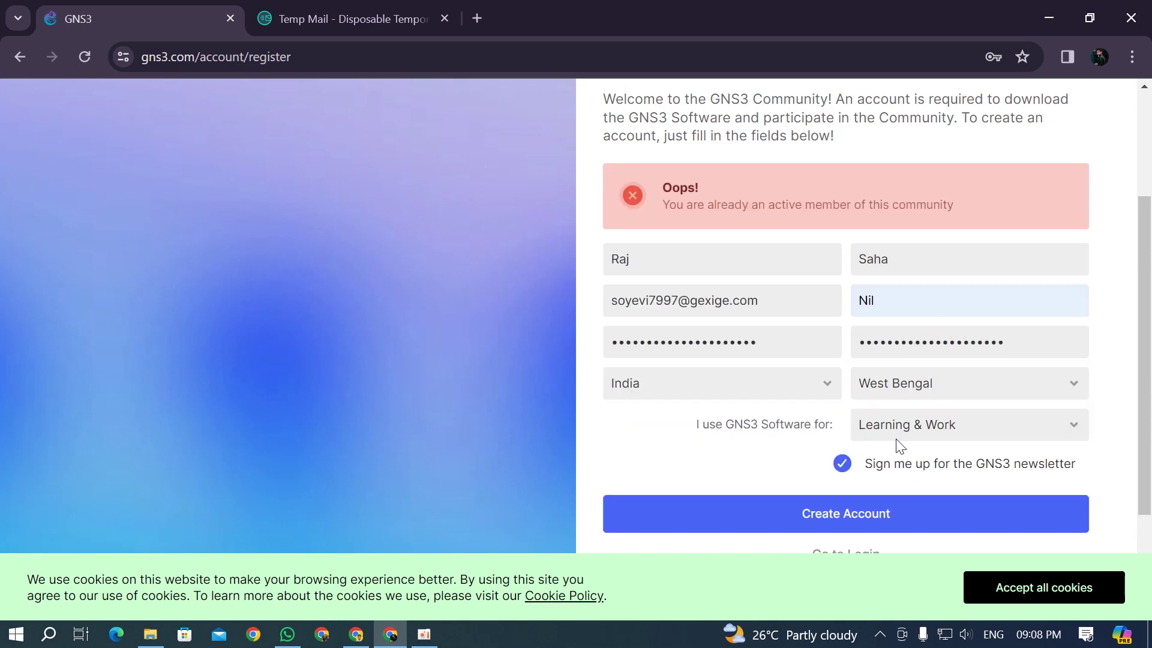
Step: Review the 'already an active member' error, then return to the Temp Mail tab
scroll(756, 306, up, 2)
scroll(780, 312, down, 2)
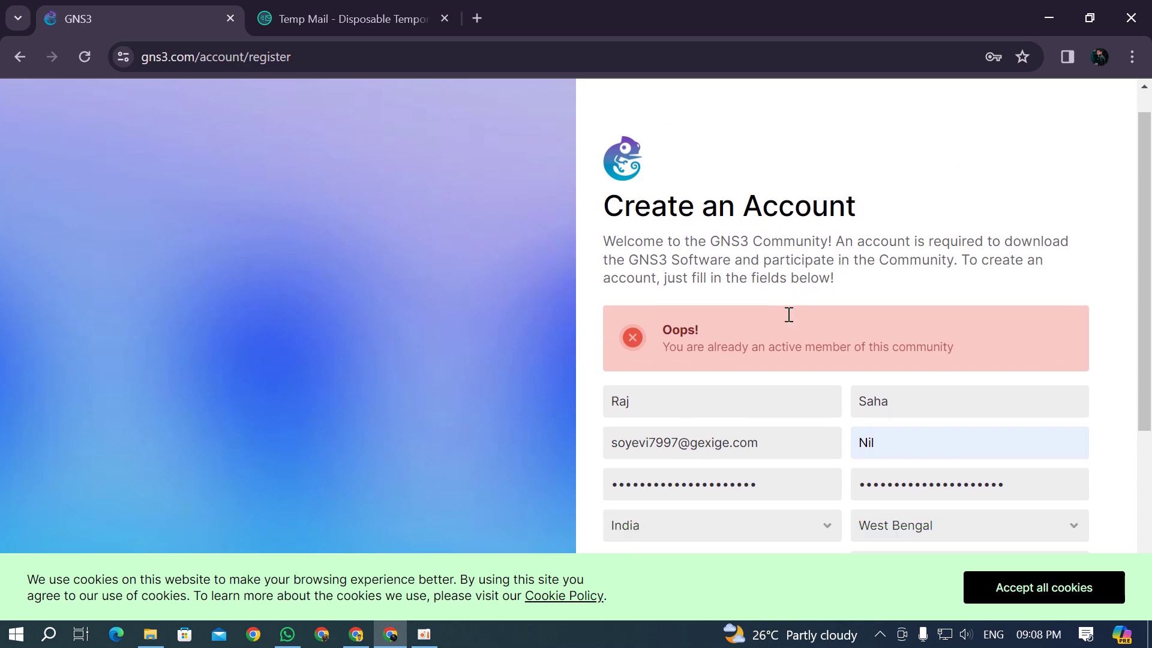
drag(758, 298, 529, 271)
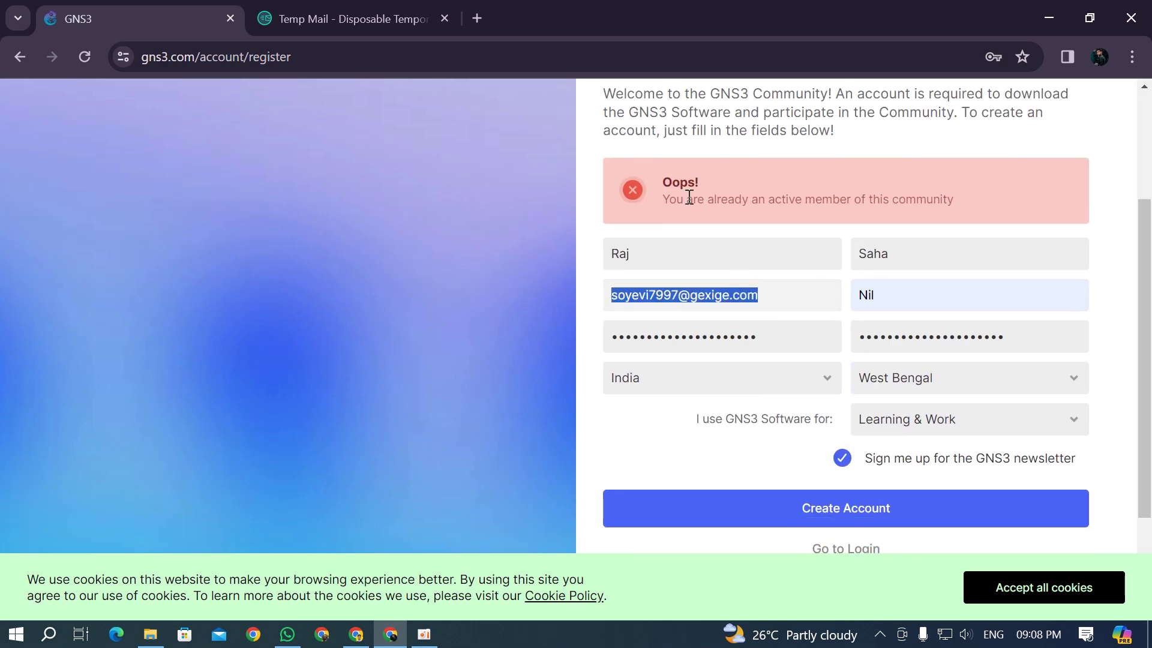
drag(663, 199, 954, 201)
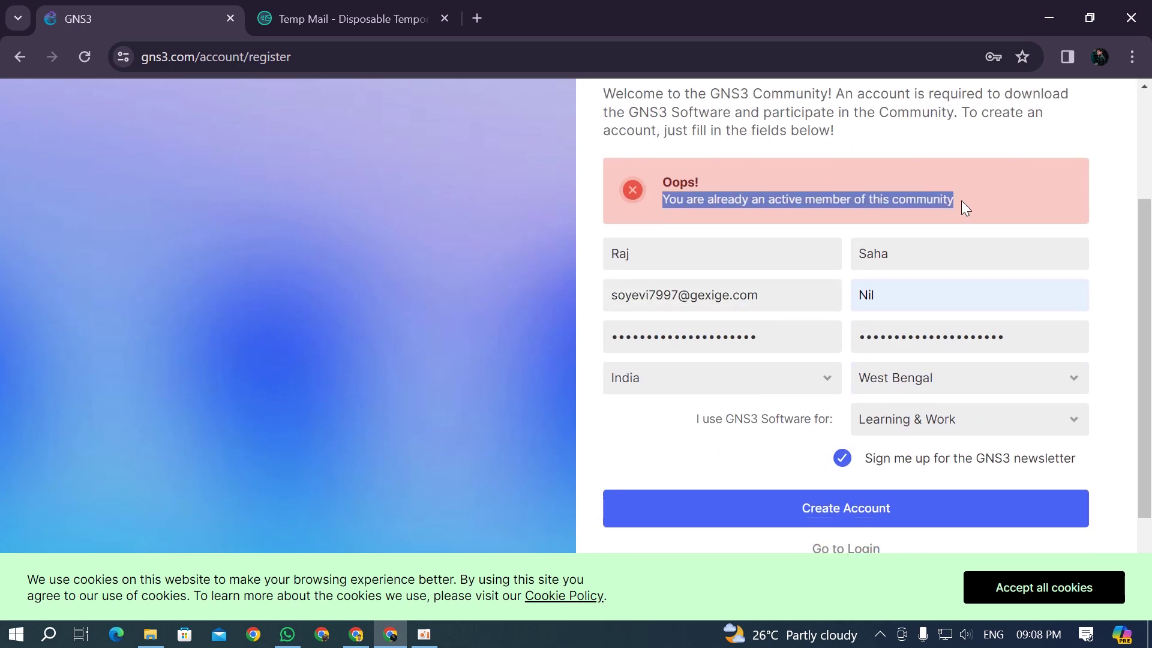
click(964, 195)
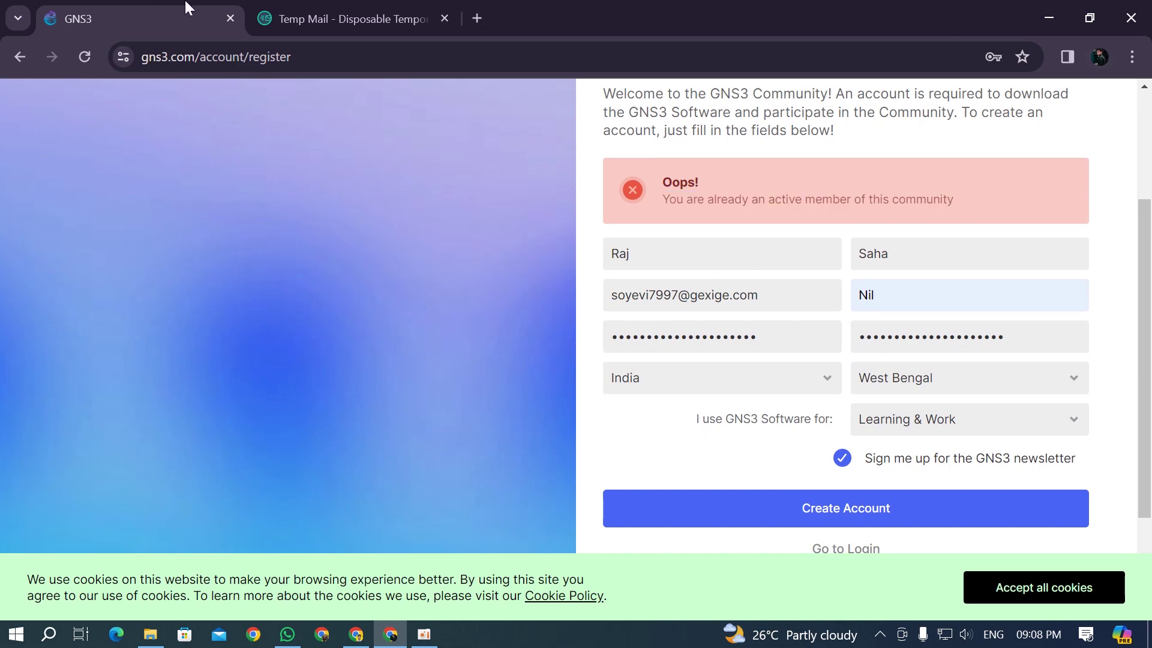
click(291, 5)
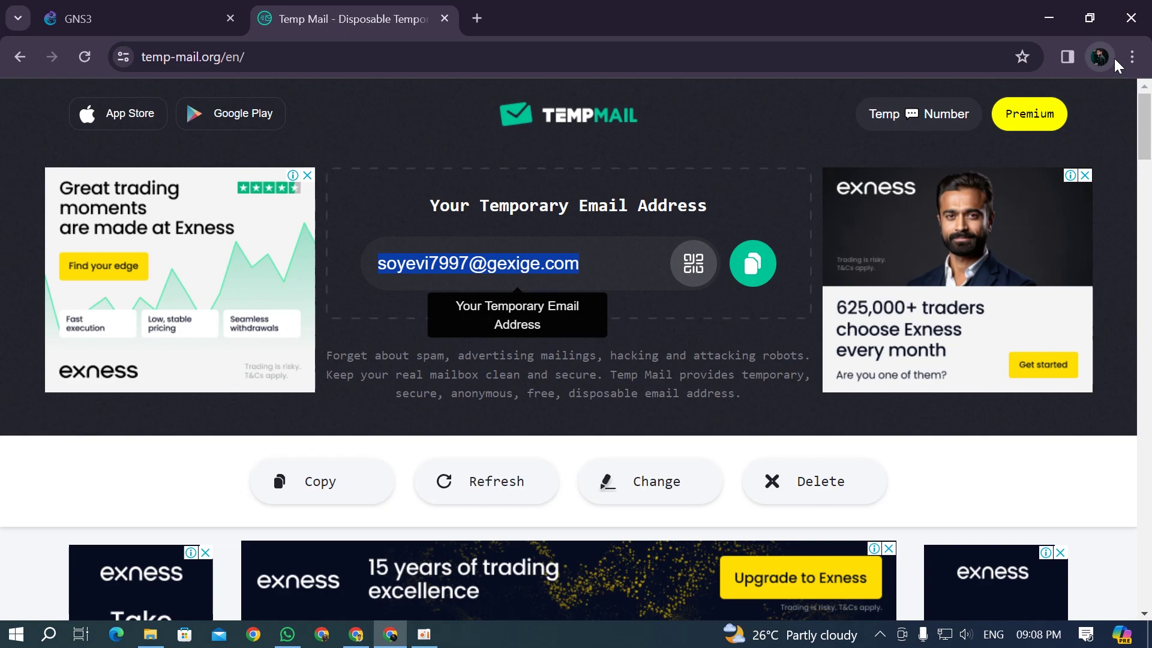
click(357, 634)
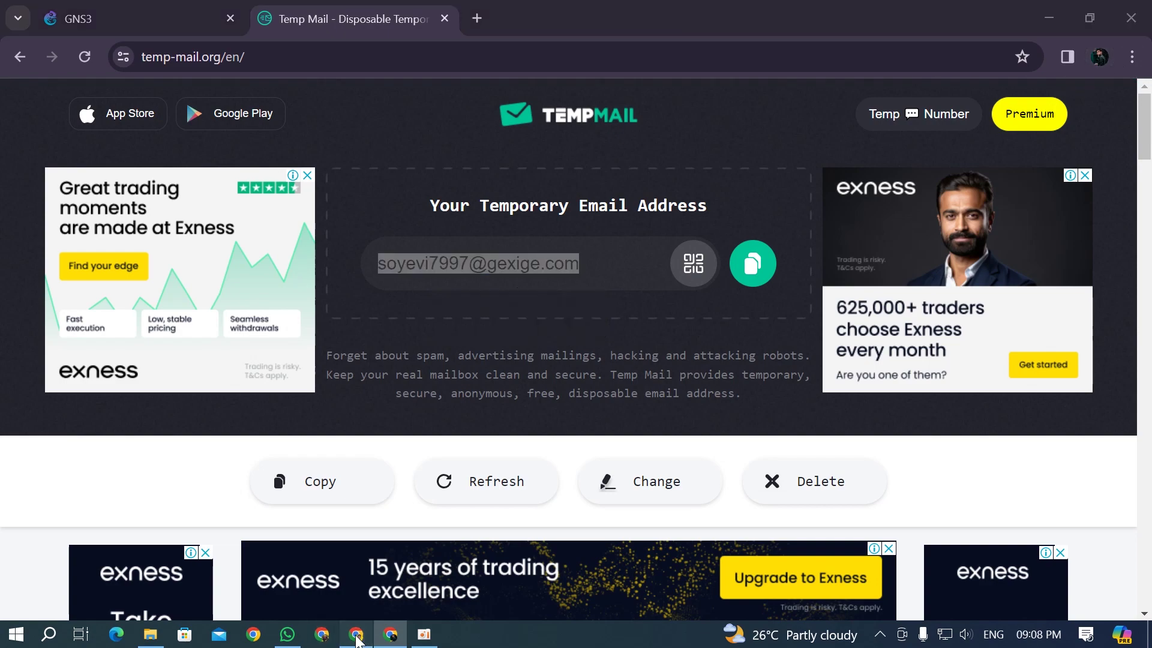
Step: Search for gns3 and open the official gns3.com site
click(331, 61)
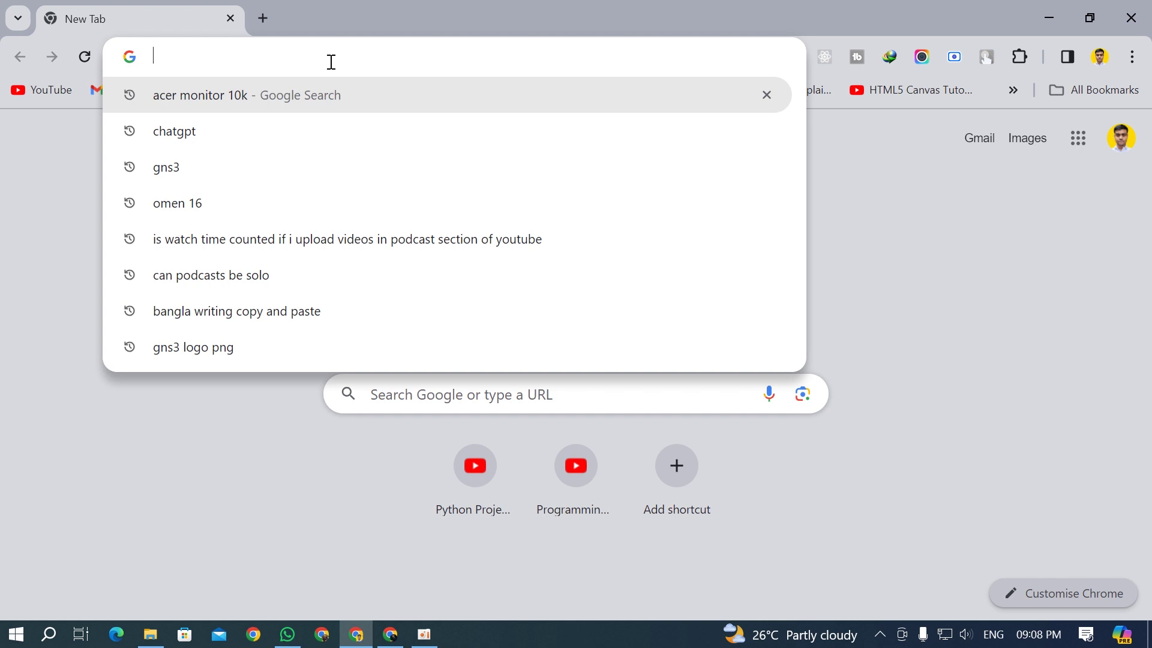
text(gns3)
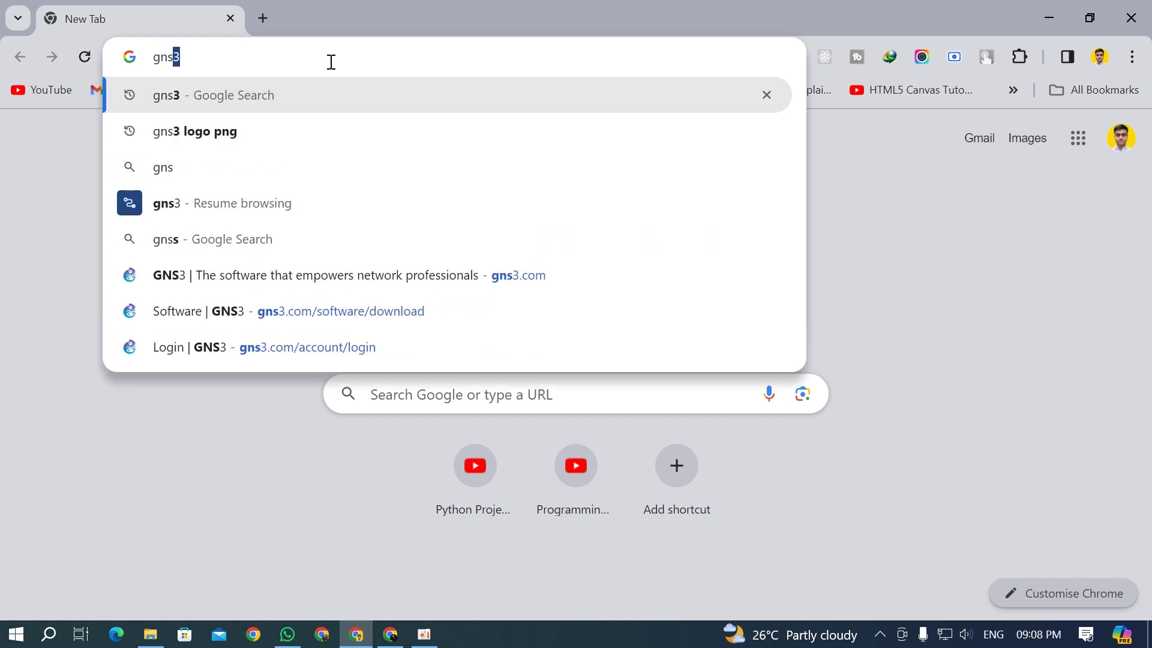
key(Return)
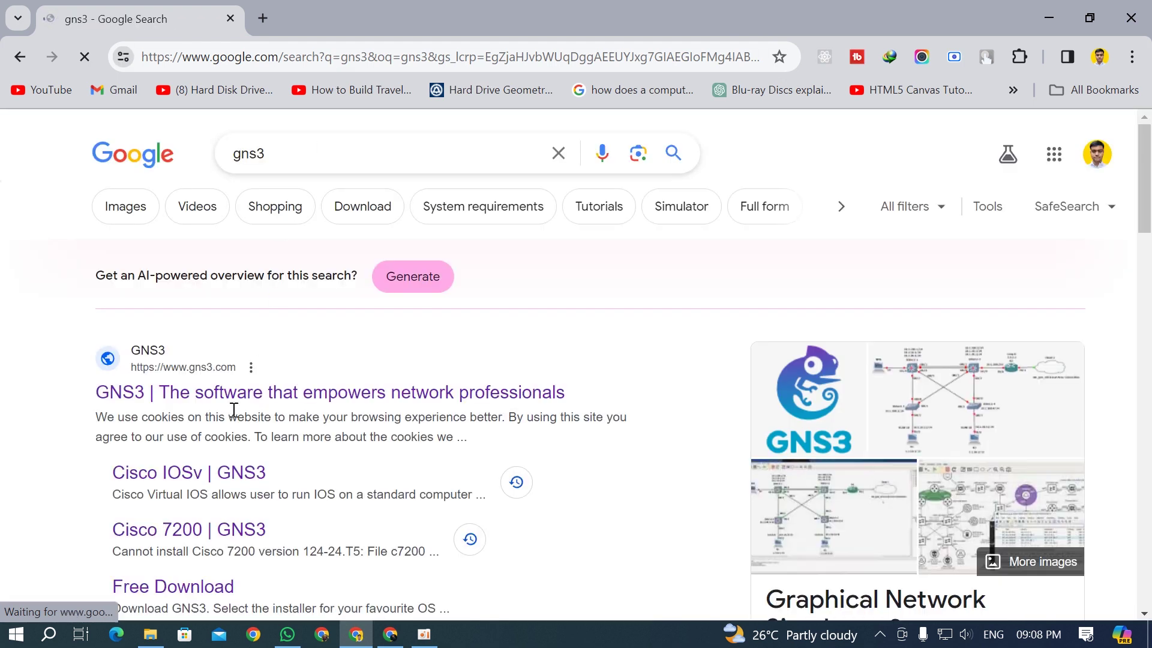
click(266, 343)
Step: Search tempmail in a new tab and open temp-mail.org for a fresh address
click(261, 15)
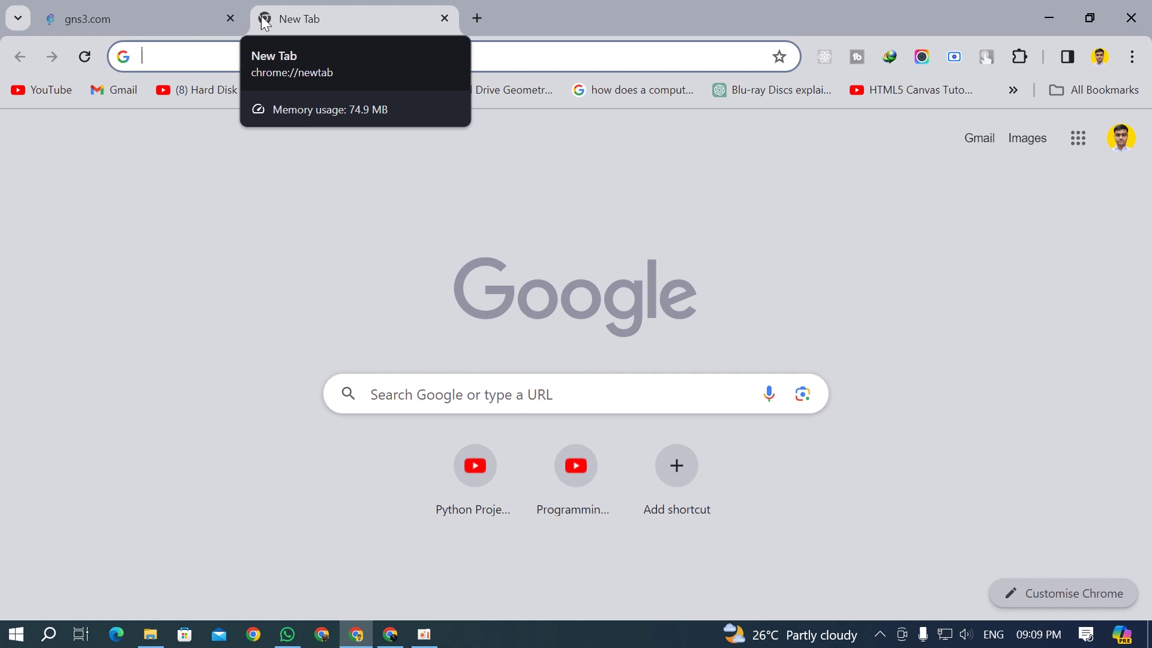
text(tempmail)
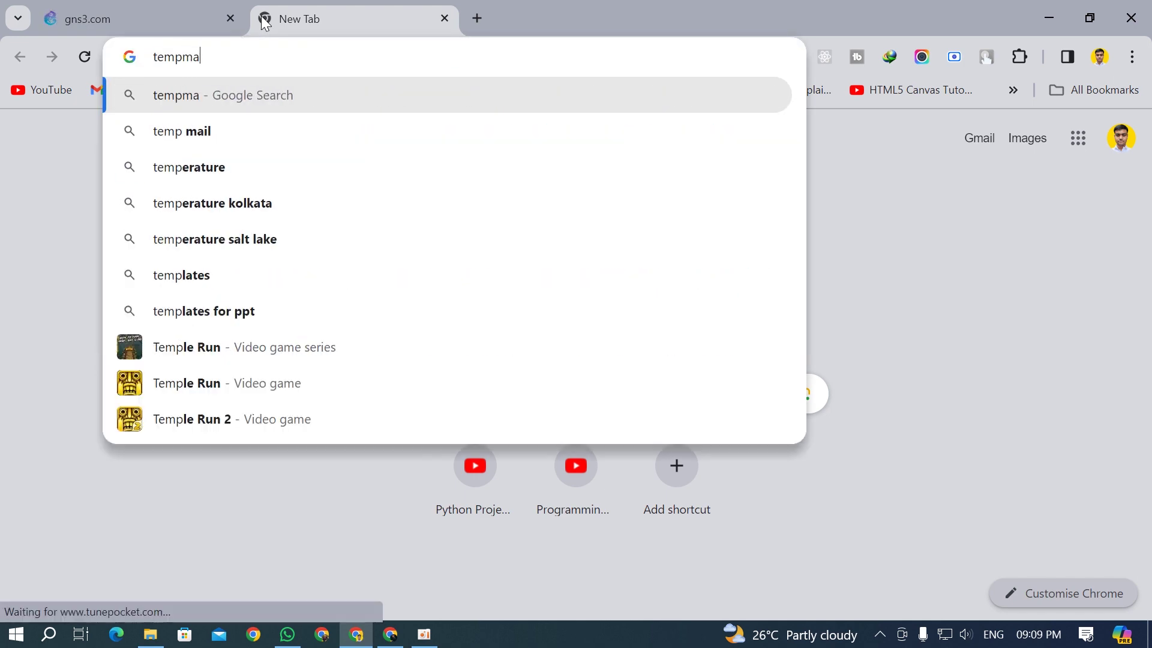
key(Return)
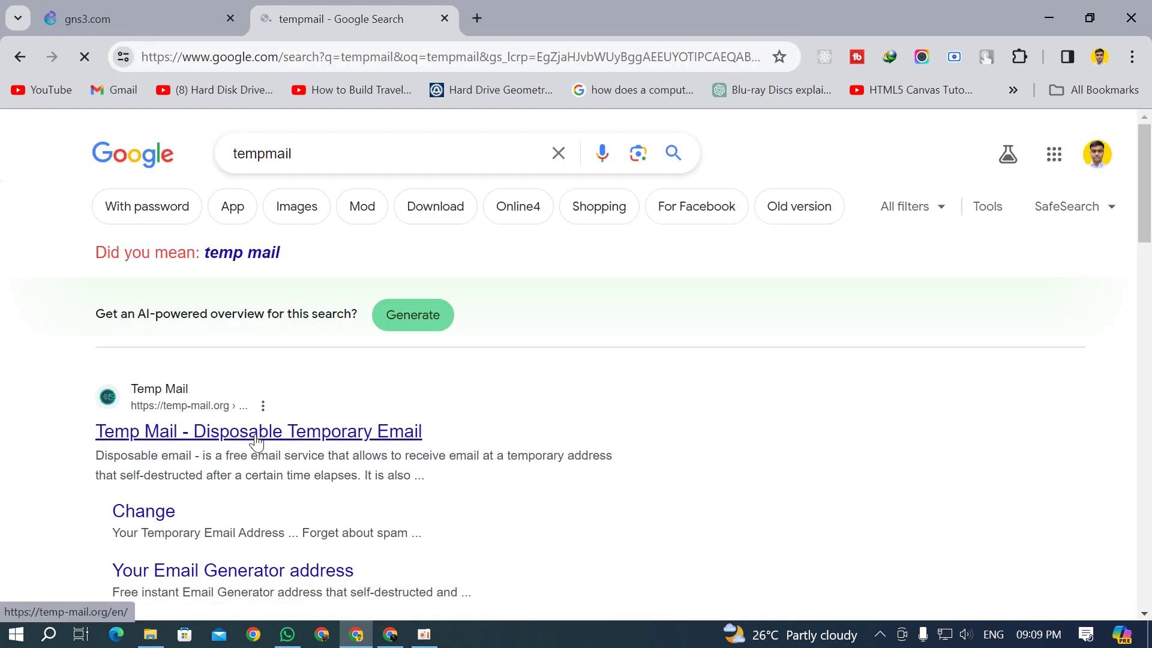
click(256, 441)
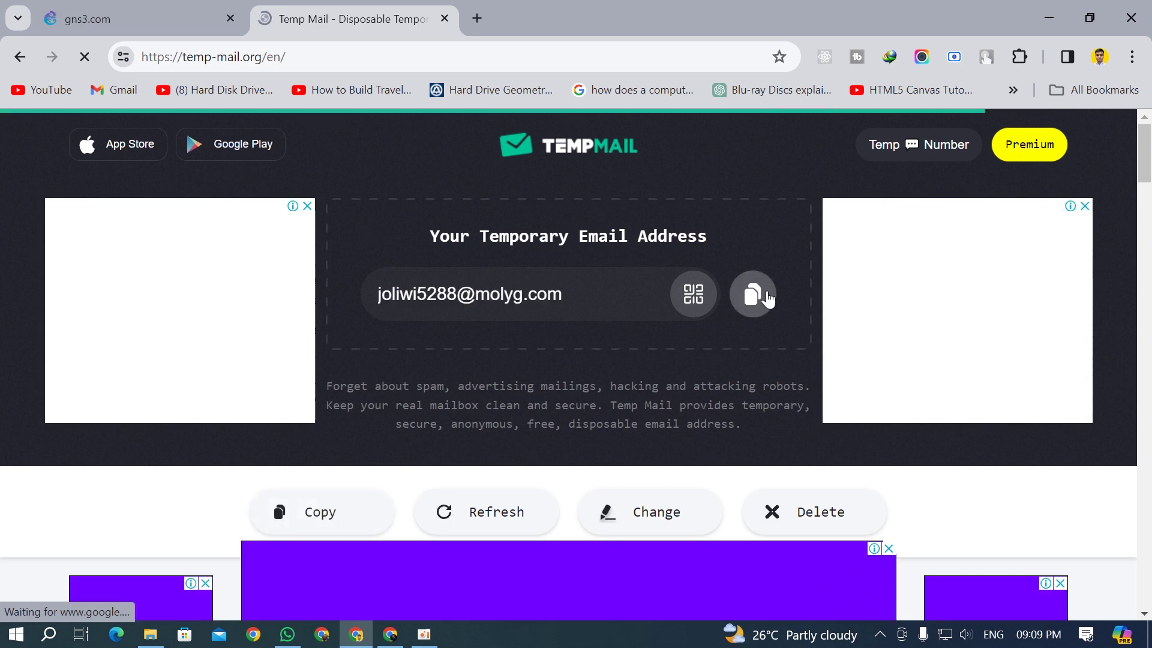
Step: Copy the new temporary email and open the GNS3 account registration page
click(767, 290)
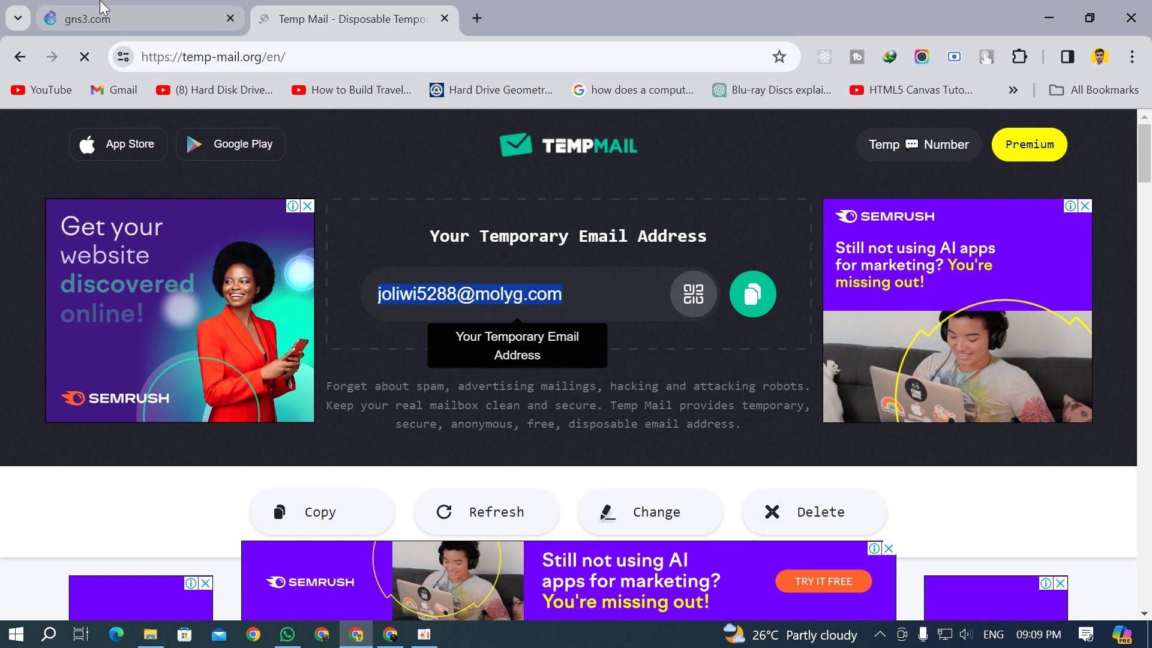
key(ctrl+Tab)
click(1106, 149)
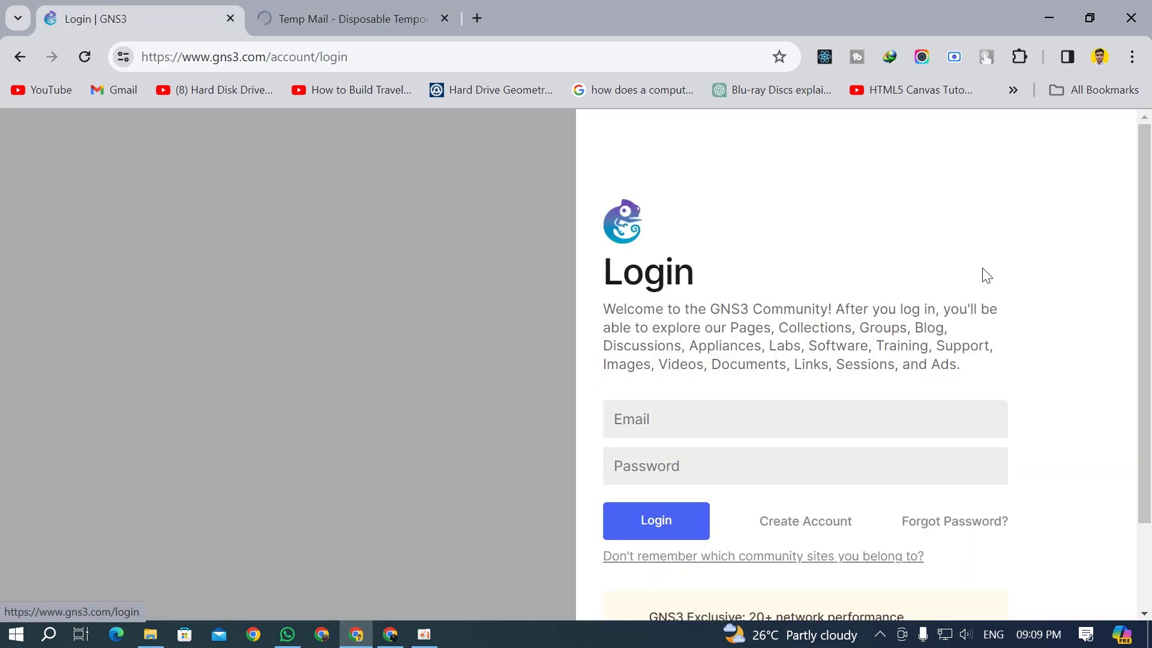
scroll(730, 517, down, 2)
click(820, 436)
Step: Fill in first and last name, paste the temporary email, and enter the password twice
click(730, 385)
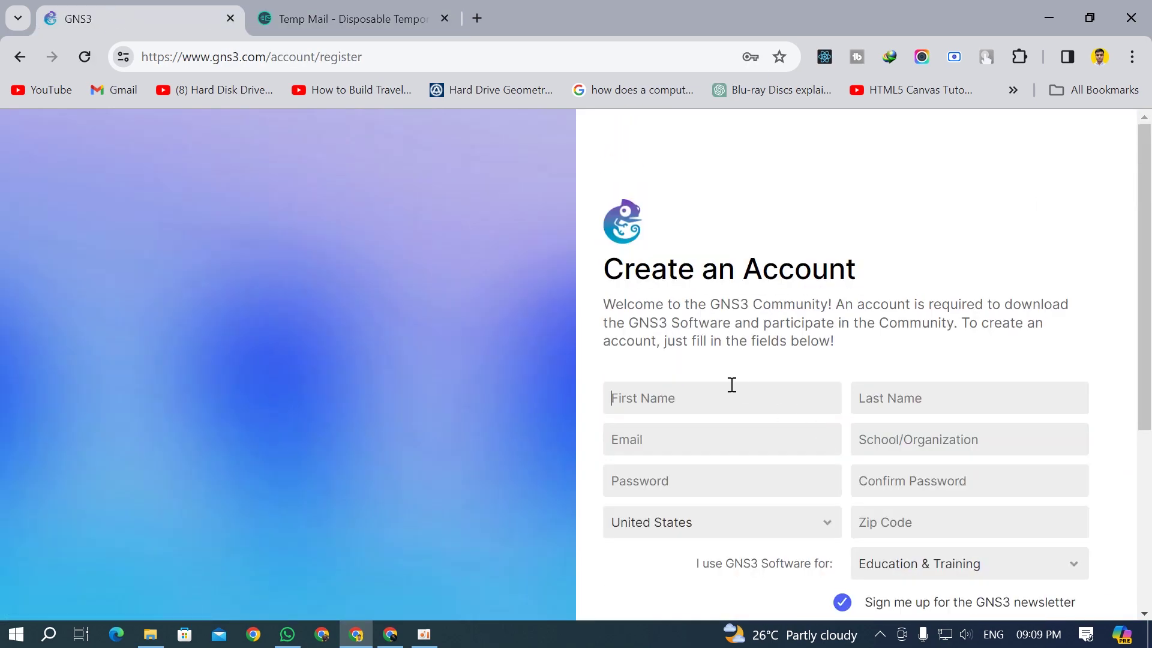
click(822, 429)
key(Tab)
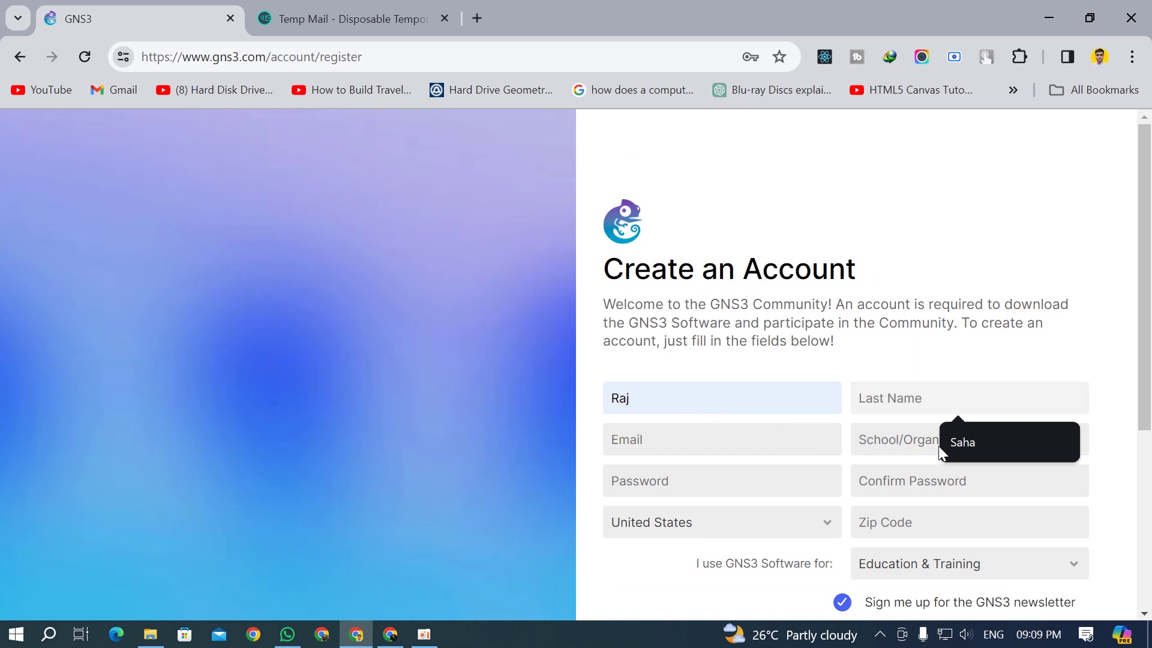
click(954, 444)
click(707, 450)
key(ctrl+v)
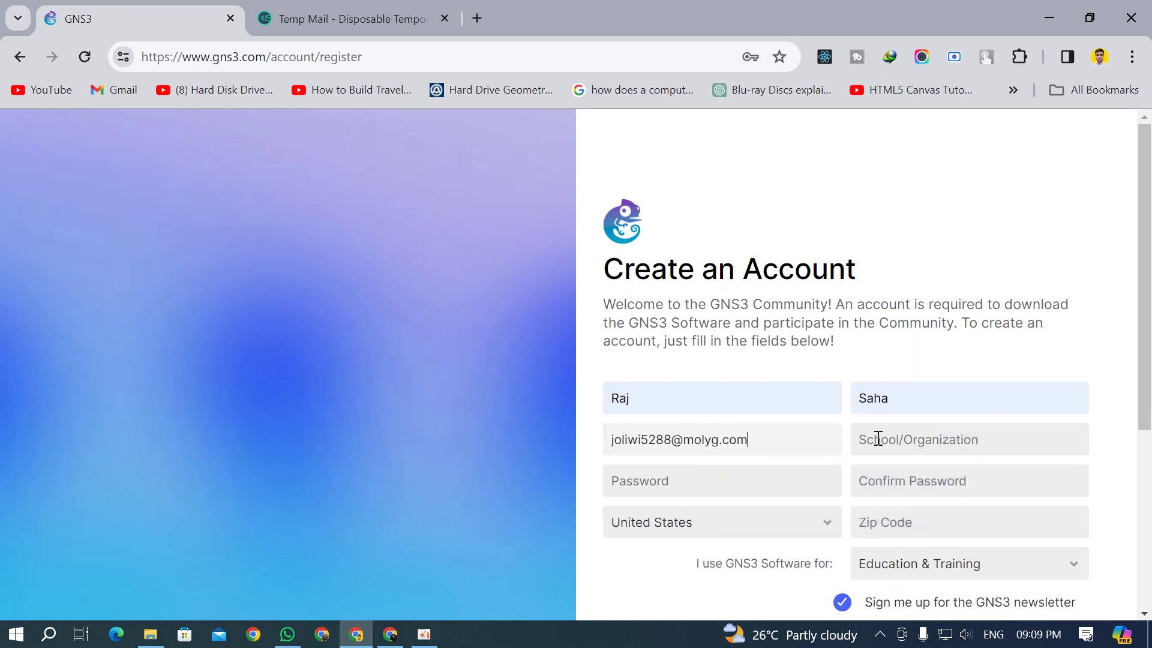
click(878, 439)
click(763, 485)
key(ctrl+v)
click(905, 484)
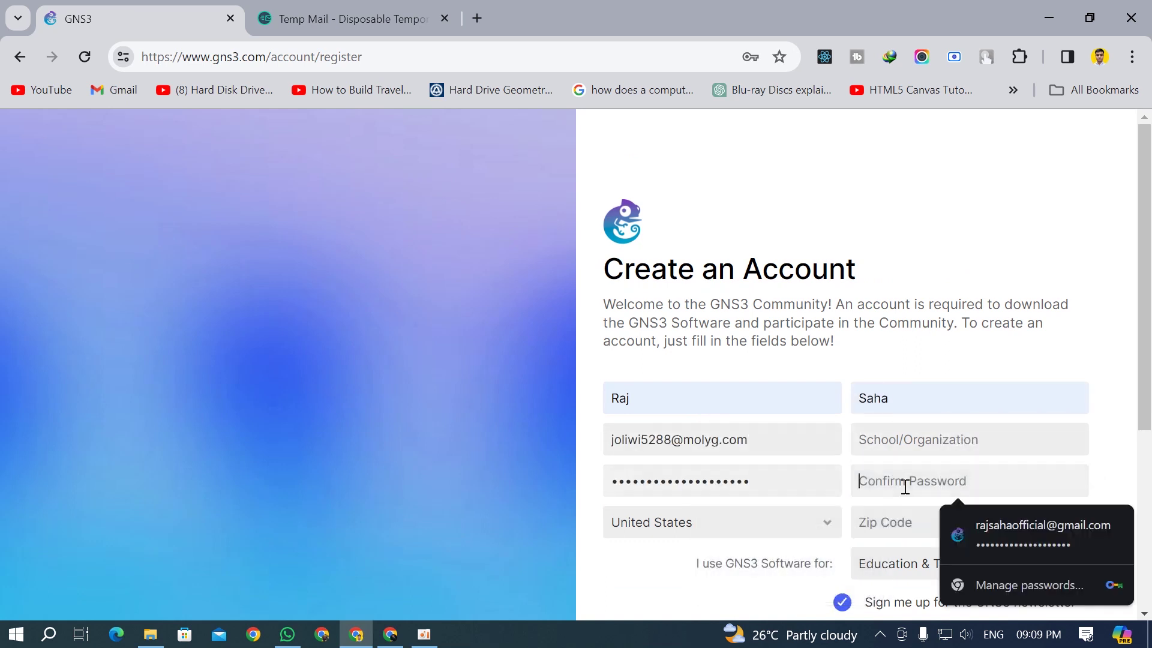
key(ctrl+v)
Step: Set organisation to Not Applicable, country to India and state to West Bengal
click(921, 445)
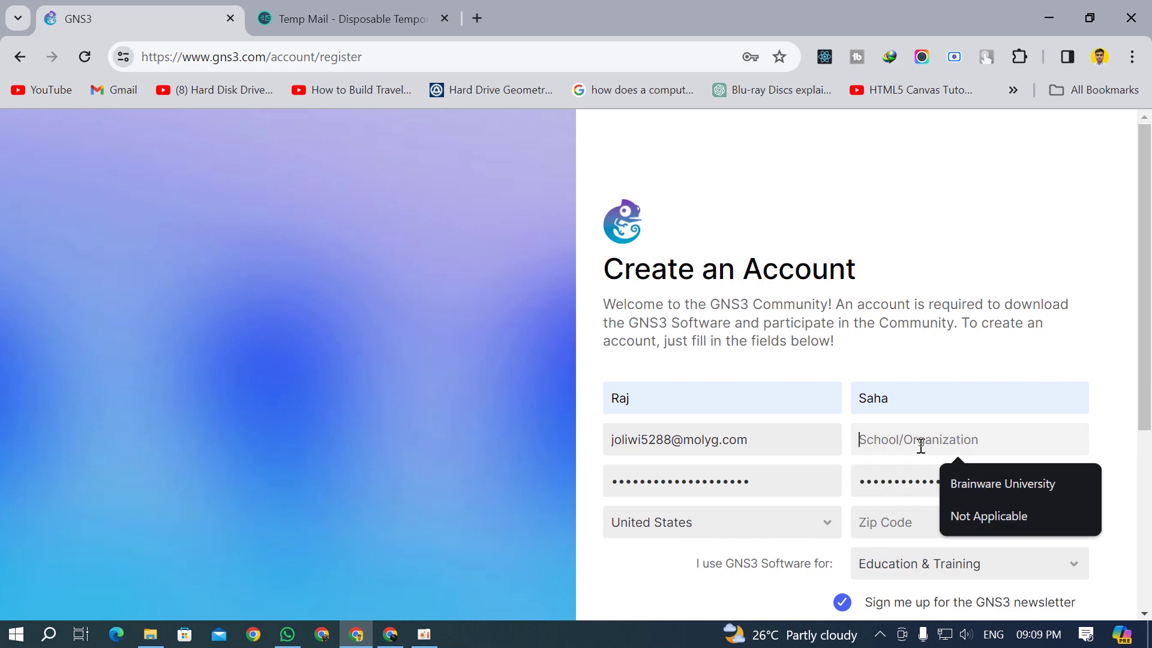
click(963, 512)
click(707, 523)
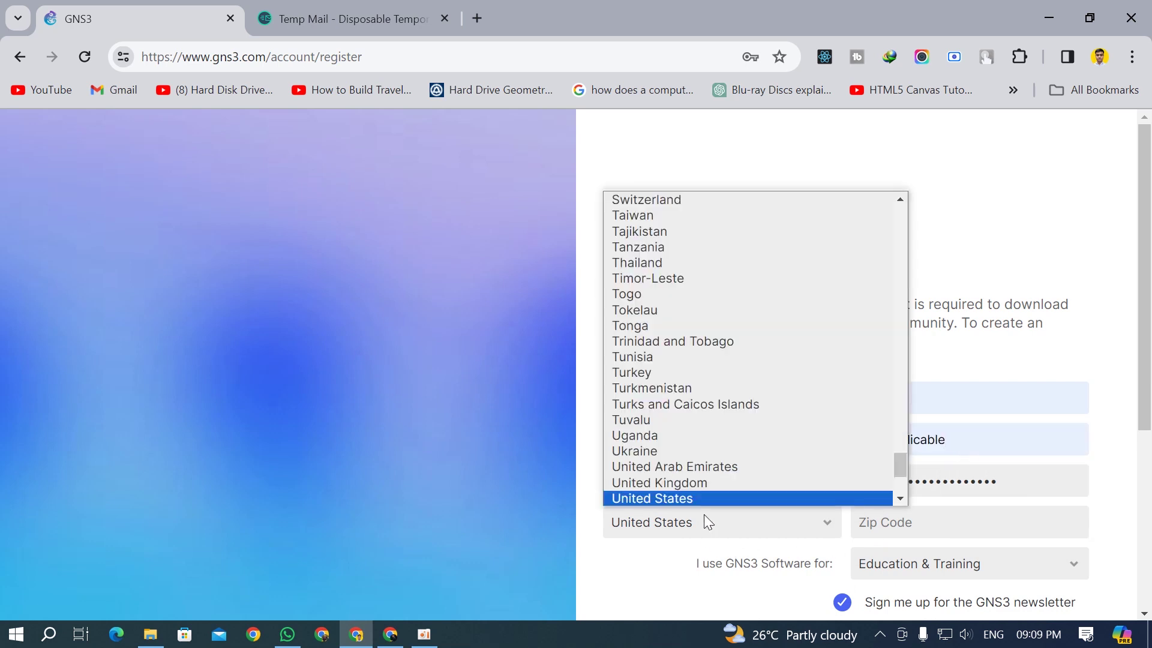
key(i)
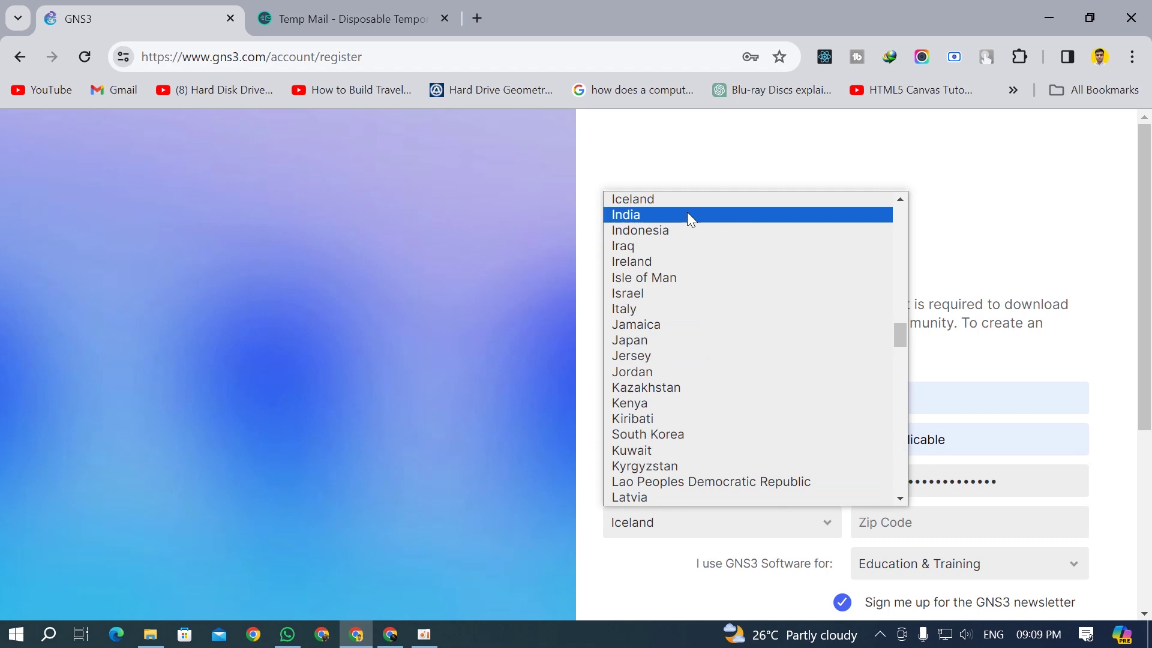
click(686, 214)
click(973, 523)
key(w)
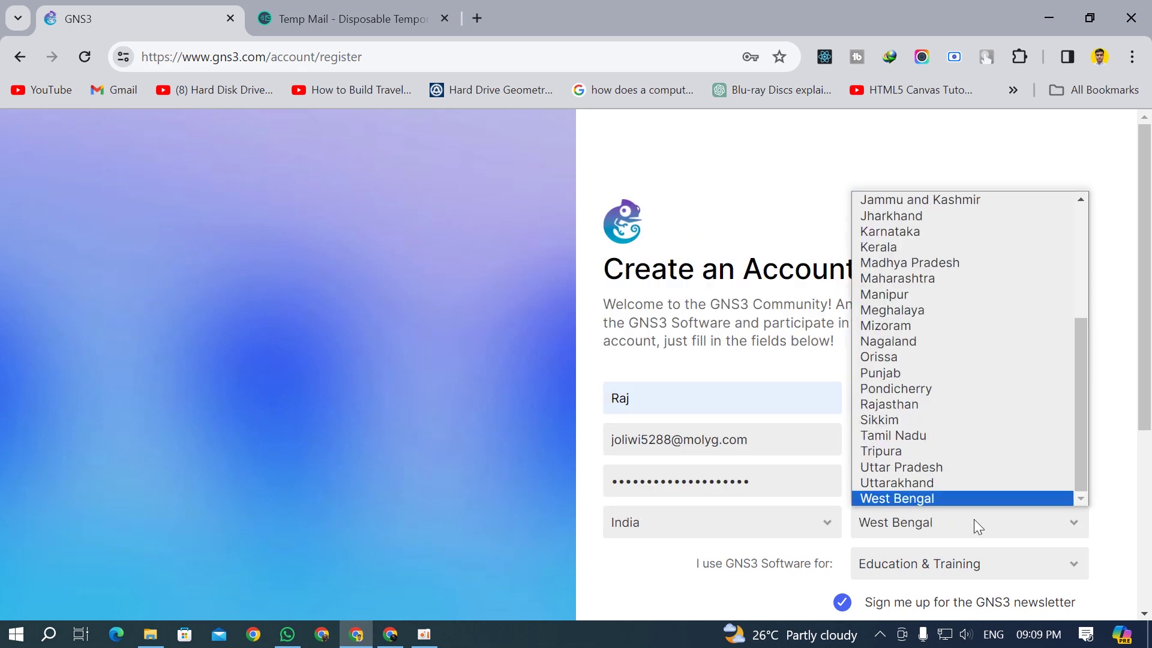
click(967, 497)
Step: Choose Learning & Work as the usage and submit the registration
scroll(930, 458, down, 3)
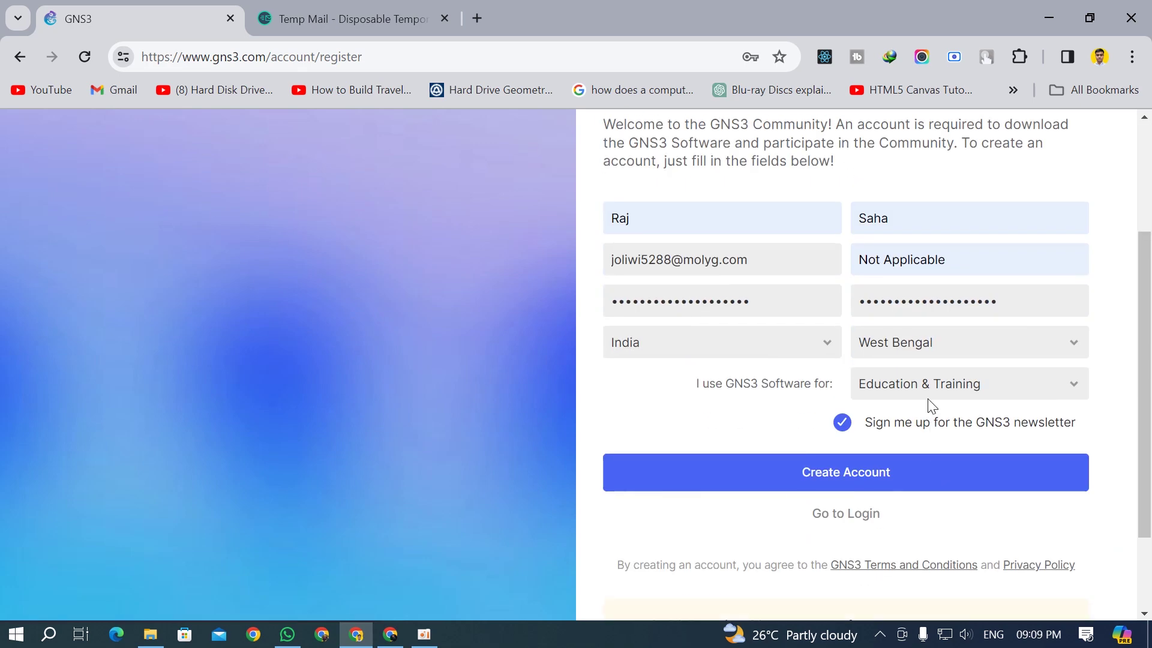
click(939, 375)
click(900, 440)
click(874, 473)
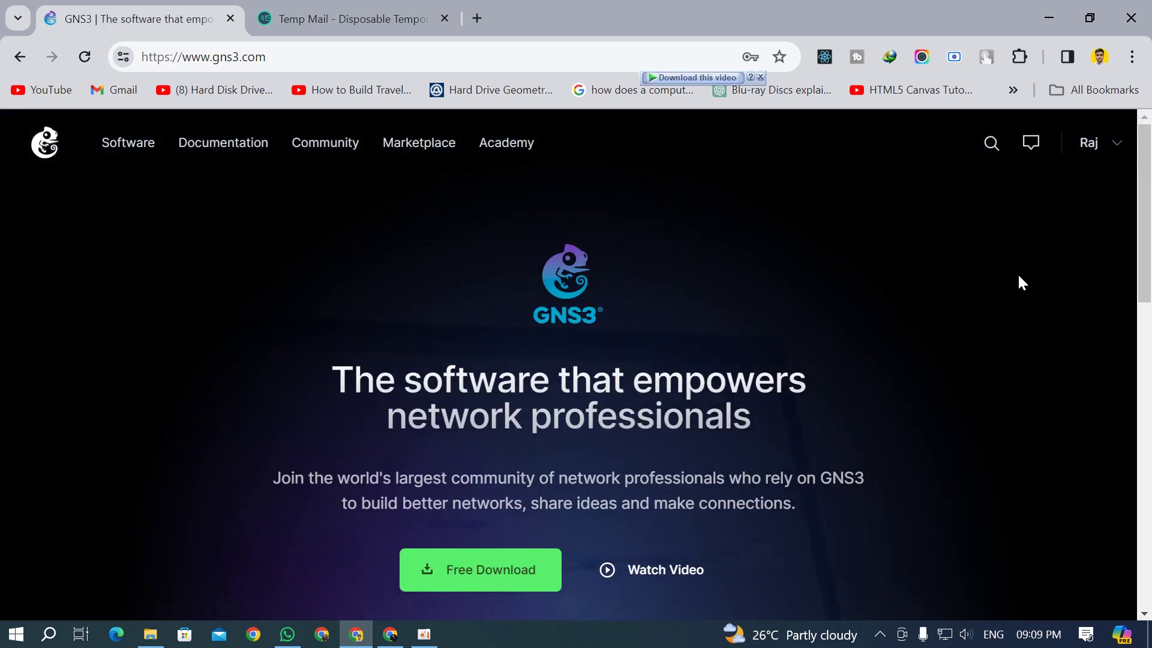
Step: Request the GNS3 2.2.45 Windows installer from the gns3.com download page
click(1115, 147)
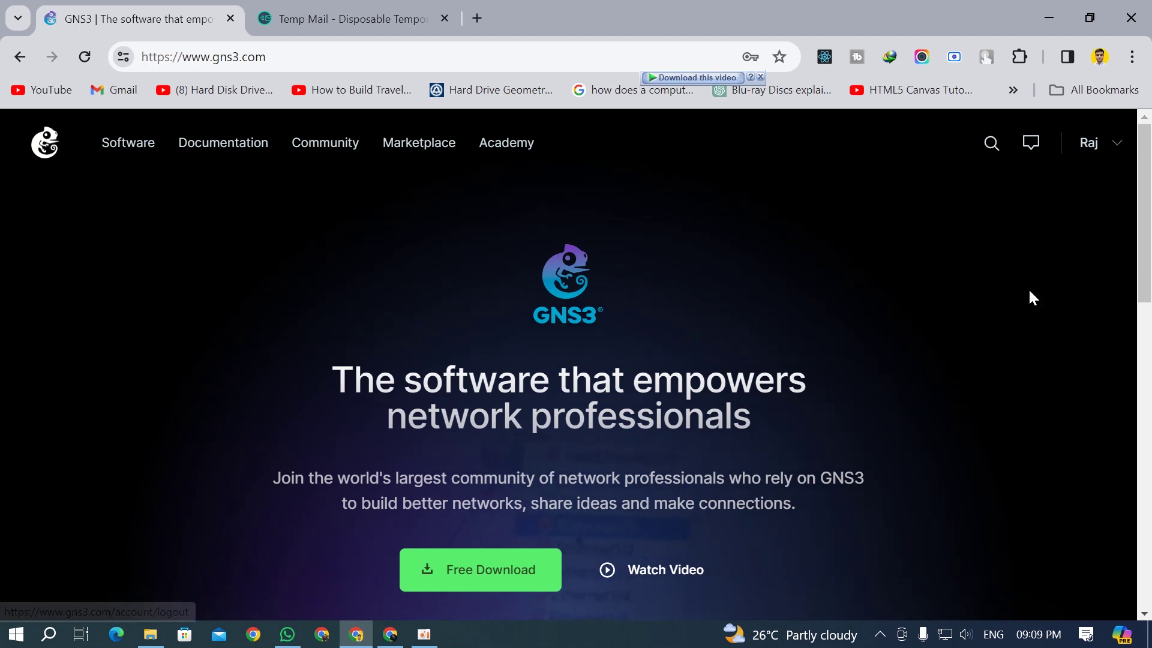
click(511, 571)
scroll(852, 312, down, 3)
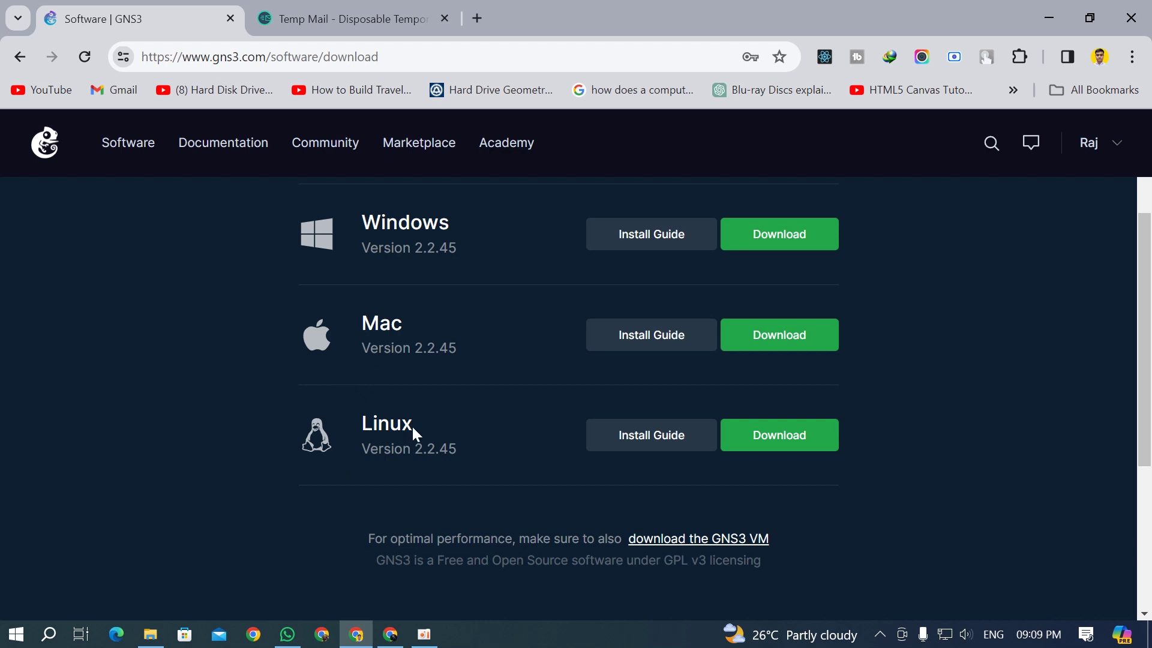
scroll(805, 287, up, 1)
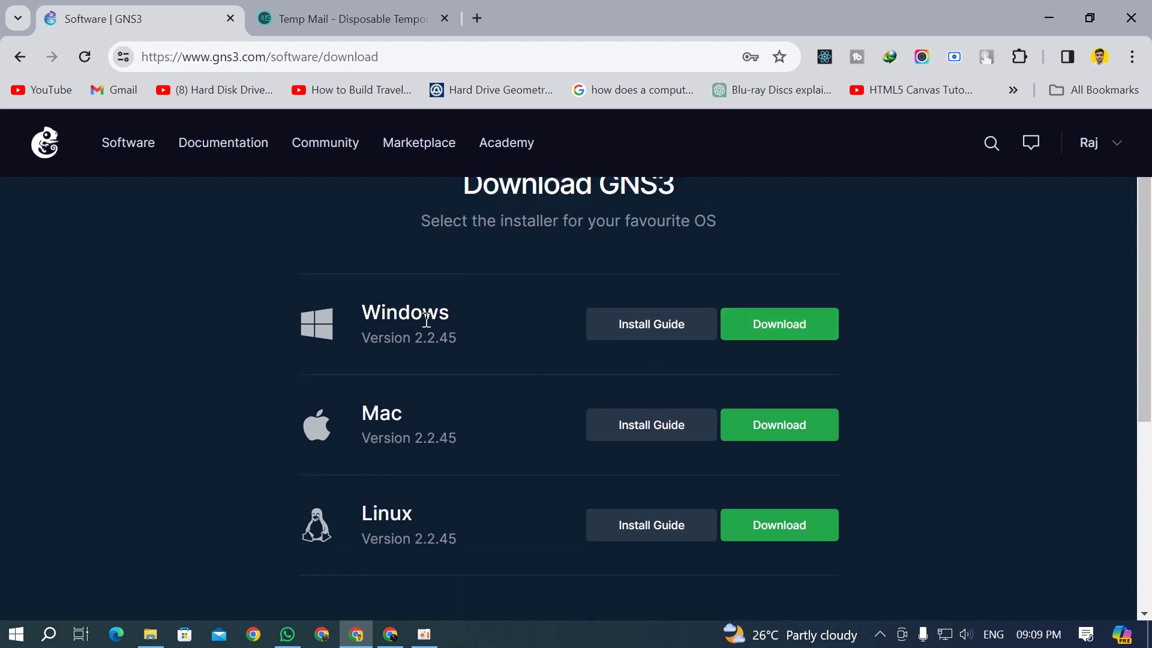
click(787, 317)
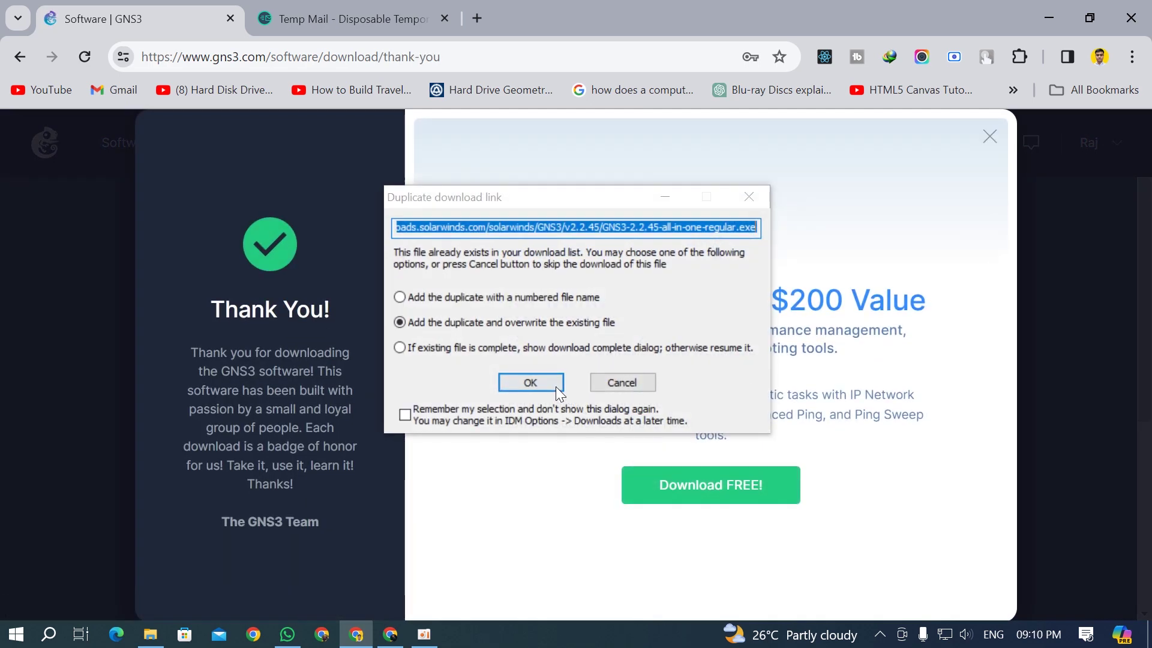
Step: Confirm the duplicate download, download GNS3-2.2.45-all-in-one-regular.exe, and dismiss the completion notice
click(555, 386)
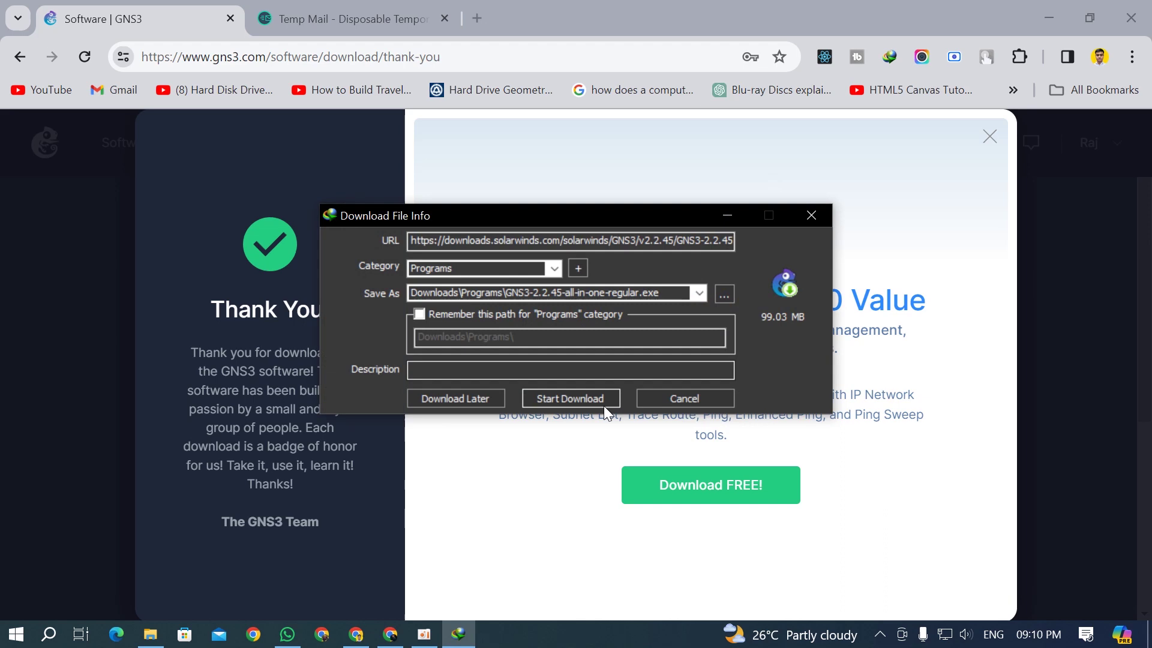
click(599, 399)
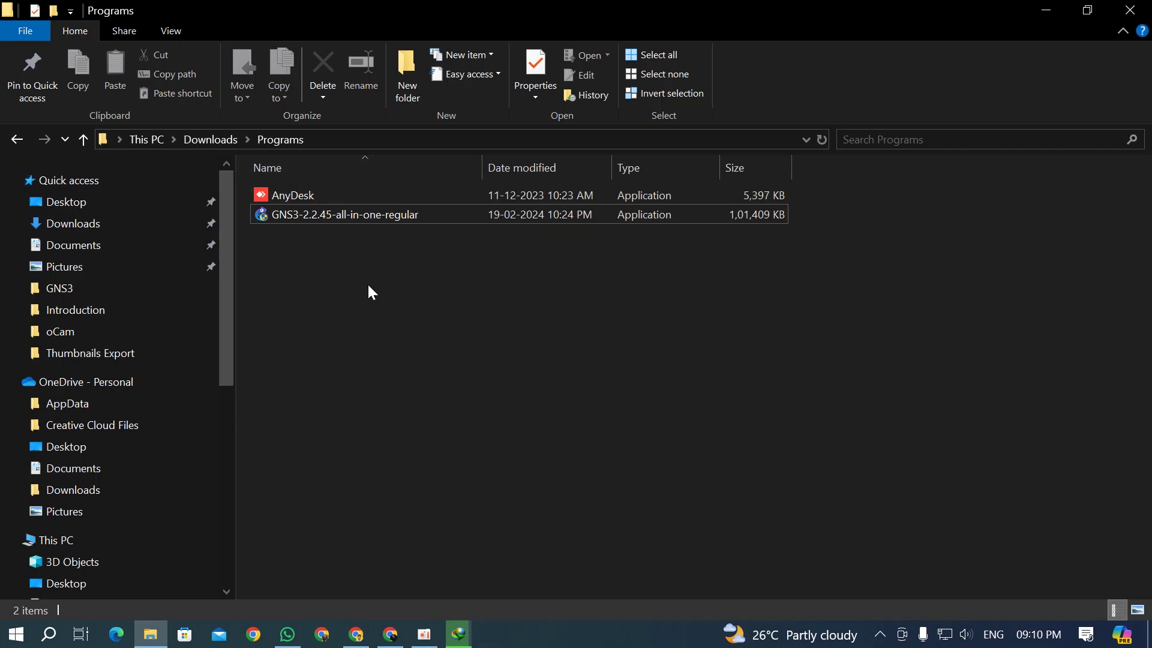
click(354, 214)
click(457, 637)
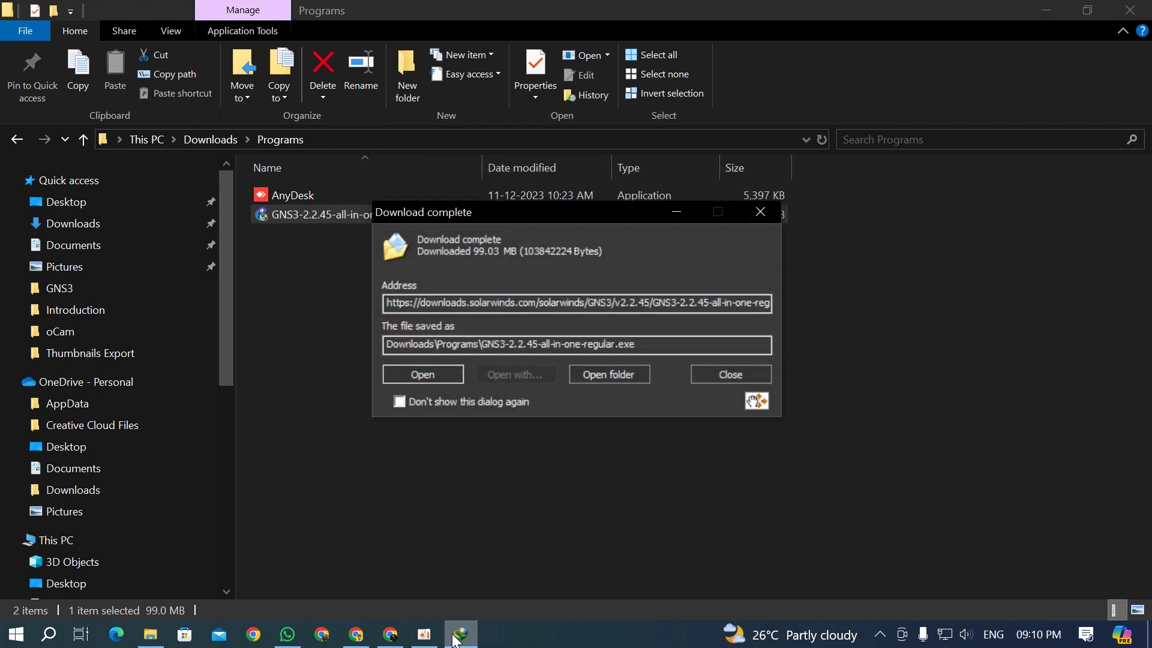
click(759, 212)
Step: Check the downloaded installer in Downloads\Programs and bring that folder back into view
click(363, 233)
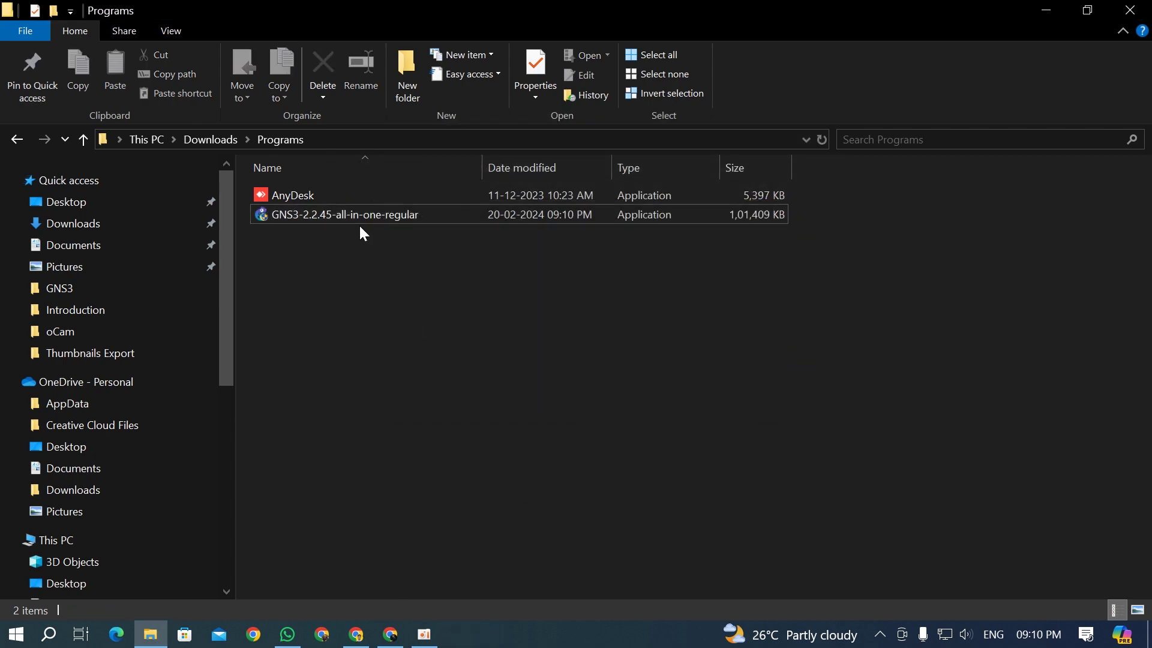
click(373, 217)
ctrl+scroll(359, 225, up, 6)
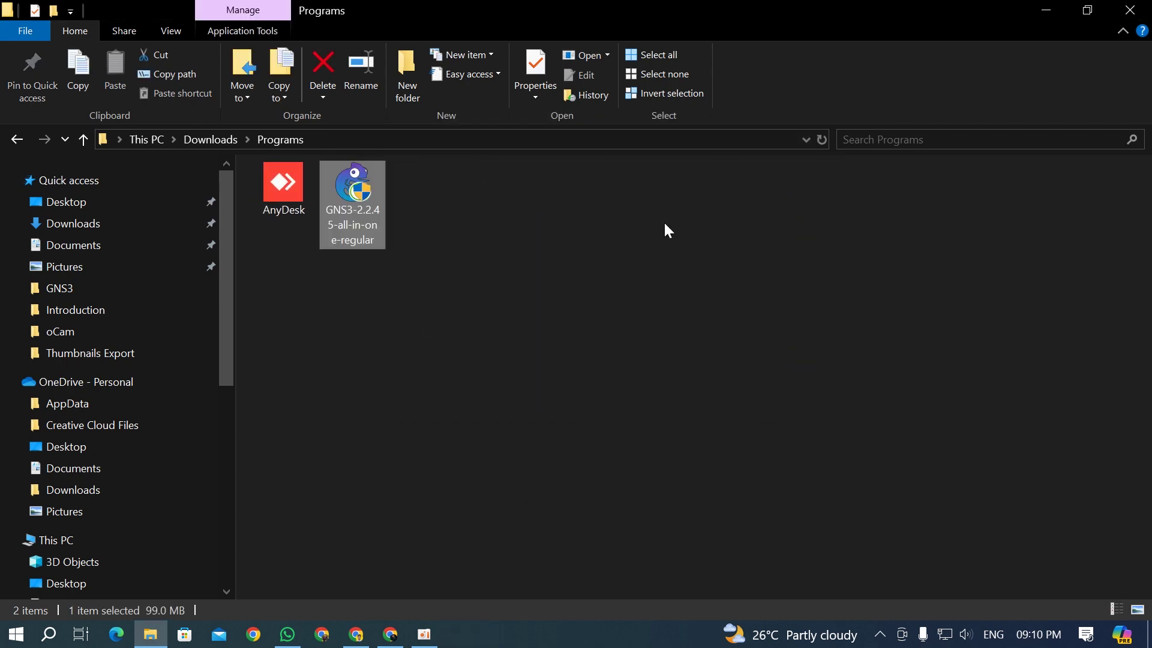
click(414, 230)
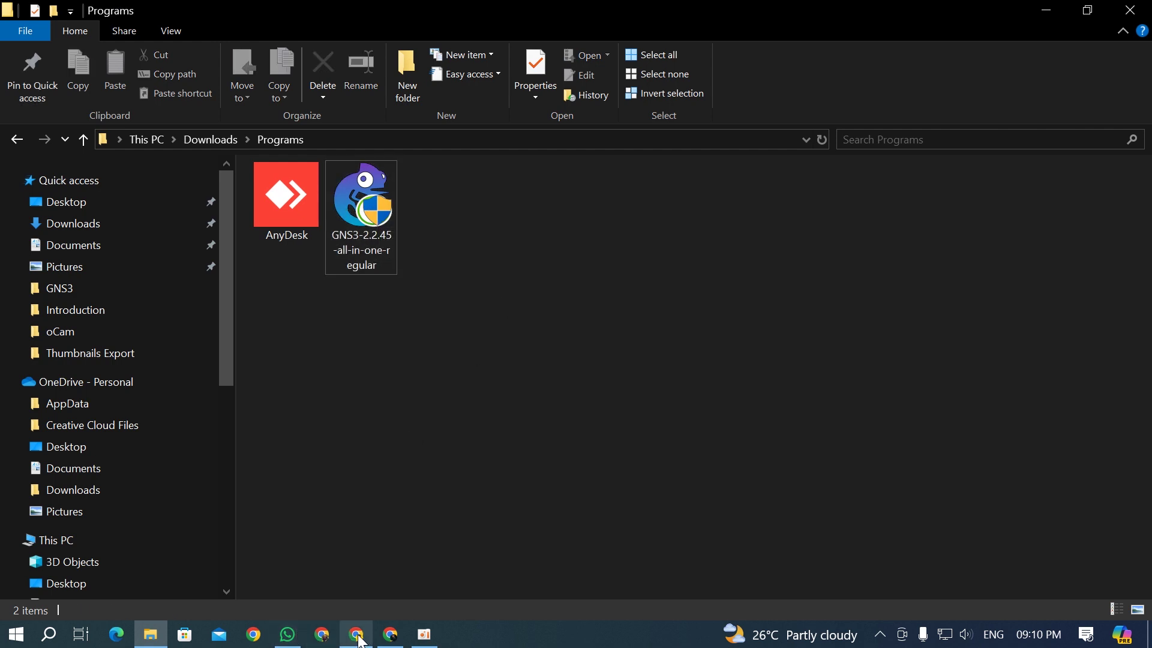
click(356, 634)
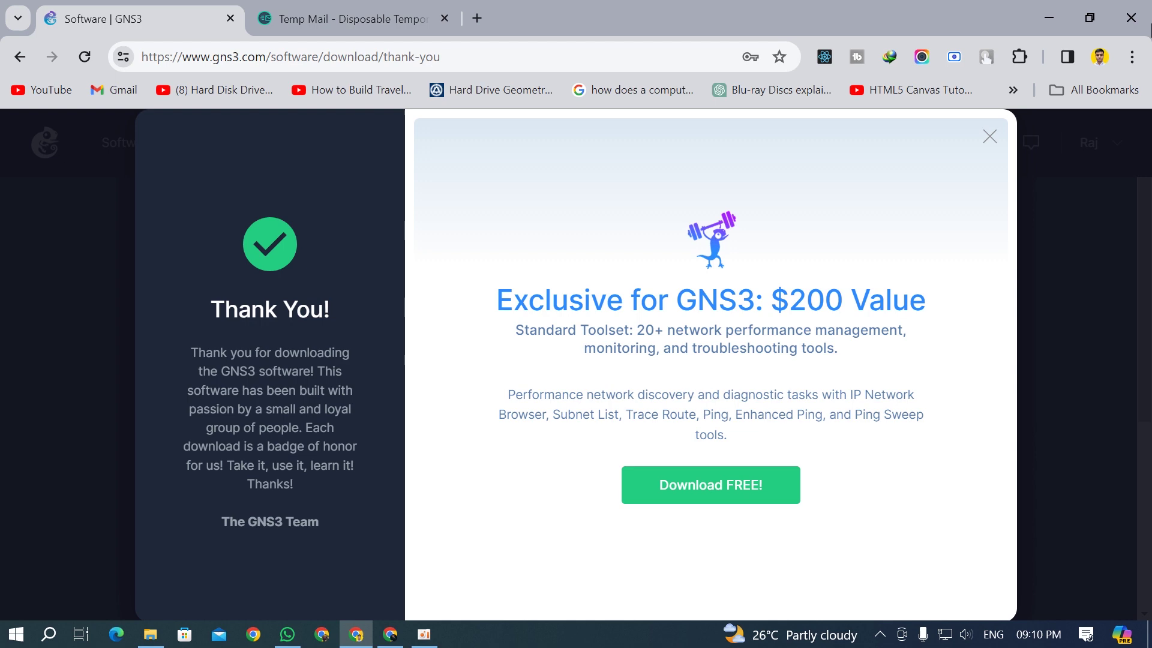
click(1049, 18)
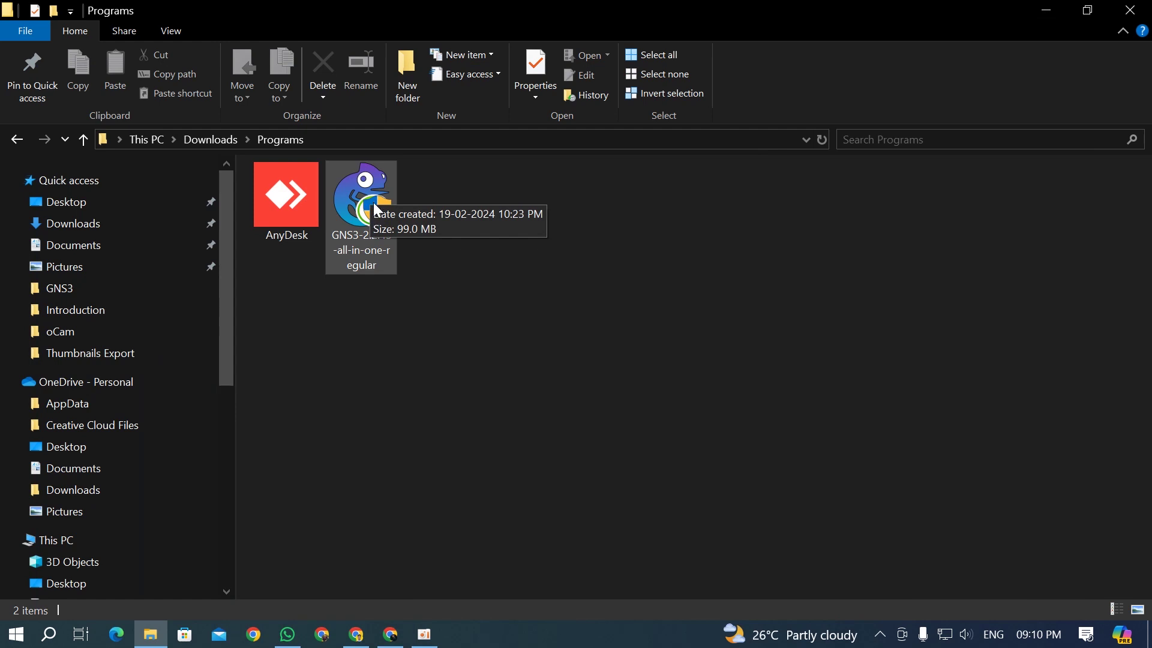
Step: Launch the GNS3 installer, accept the licence, and keep default Start Menu folder and components
click(374, 204)
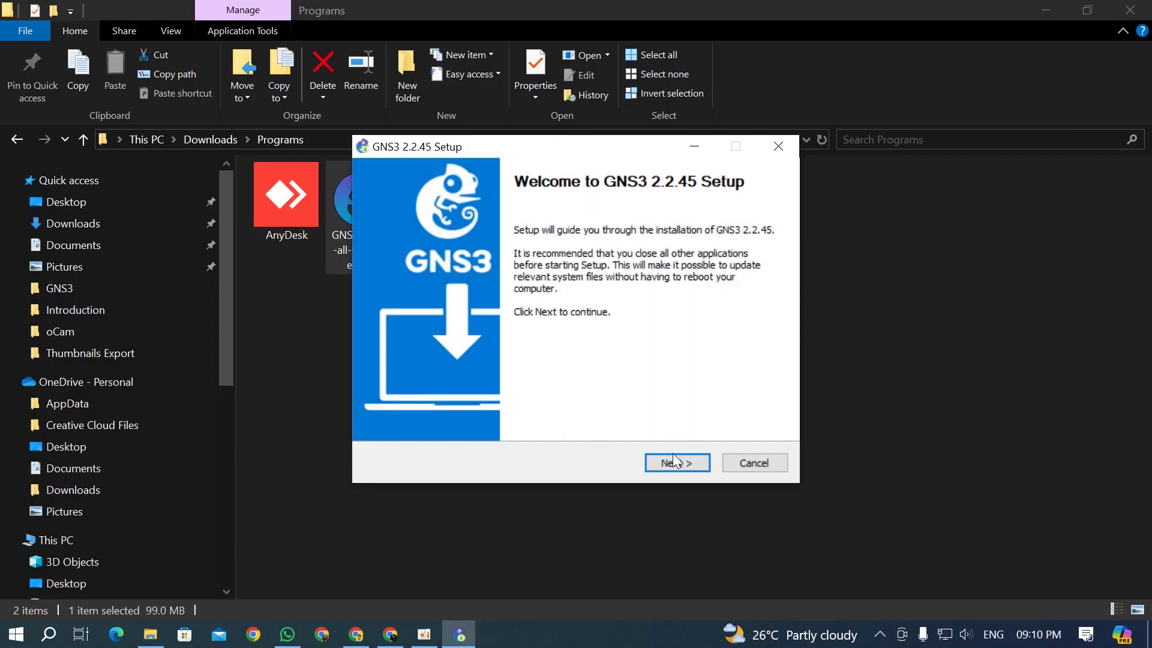
click(673, 459)
click(655, 460)
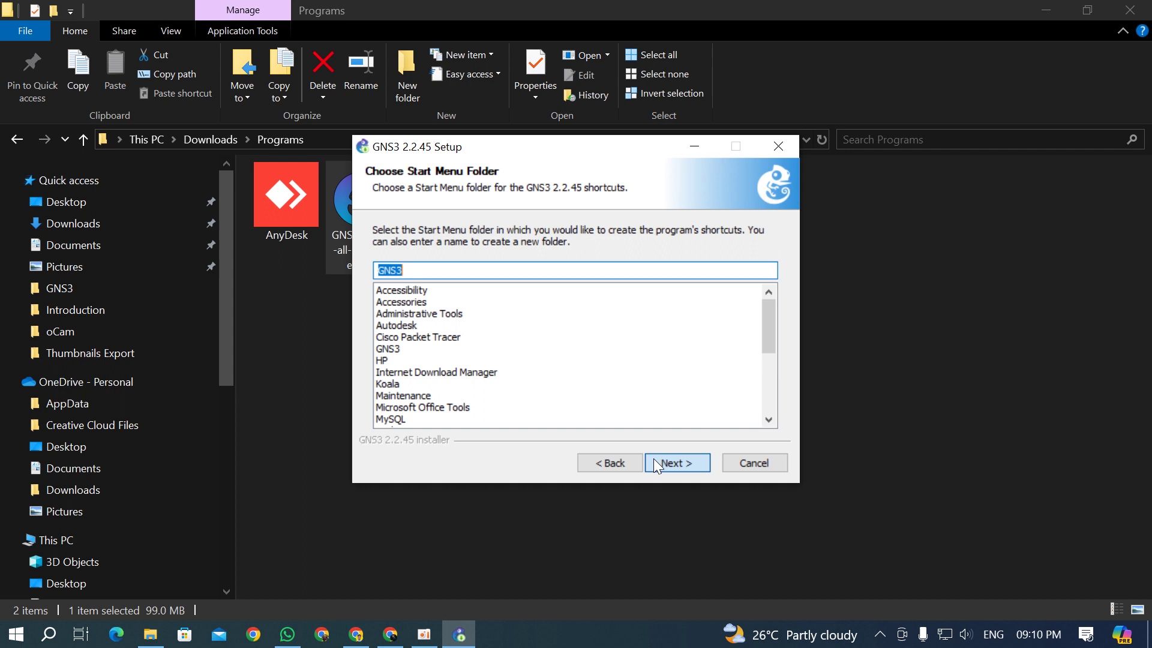
click(672, 466)
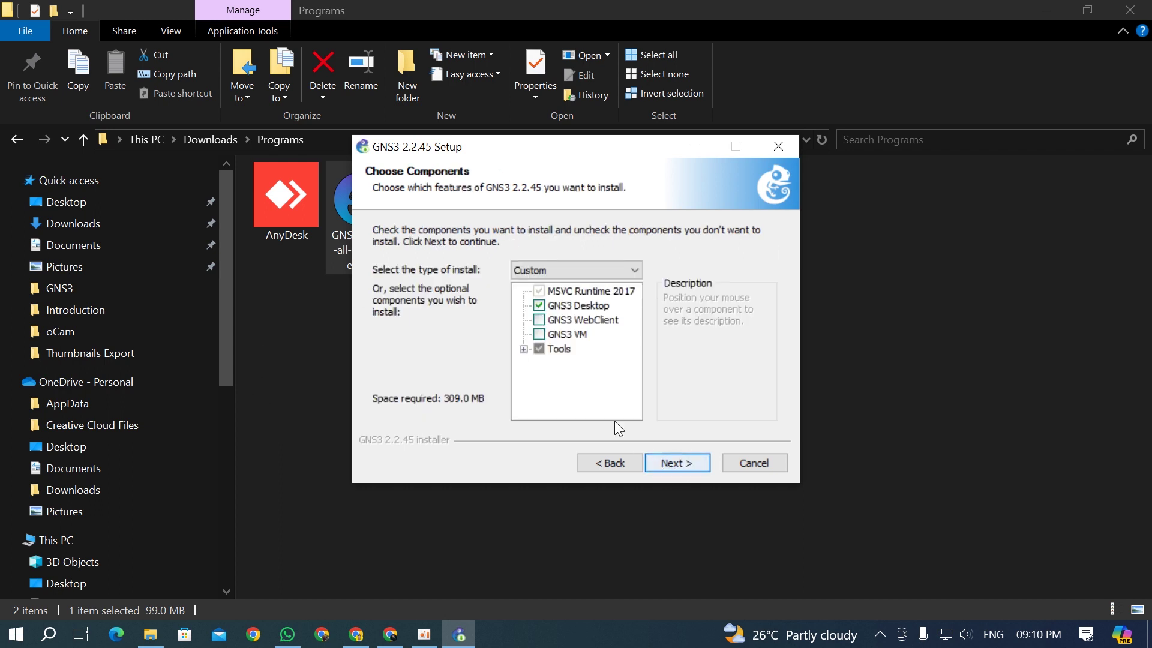
mouse_move(586, 295)
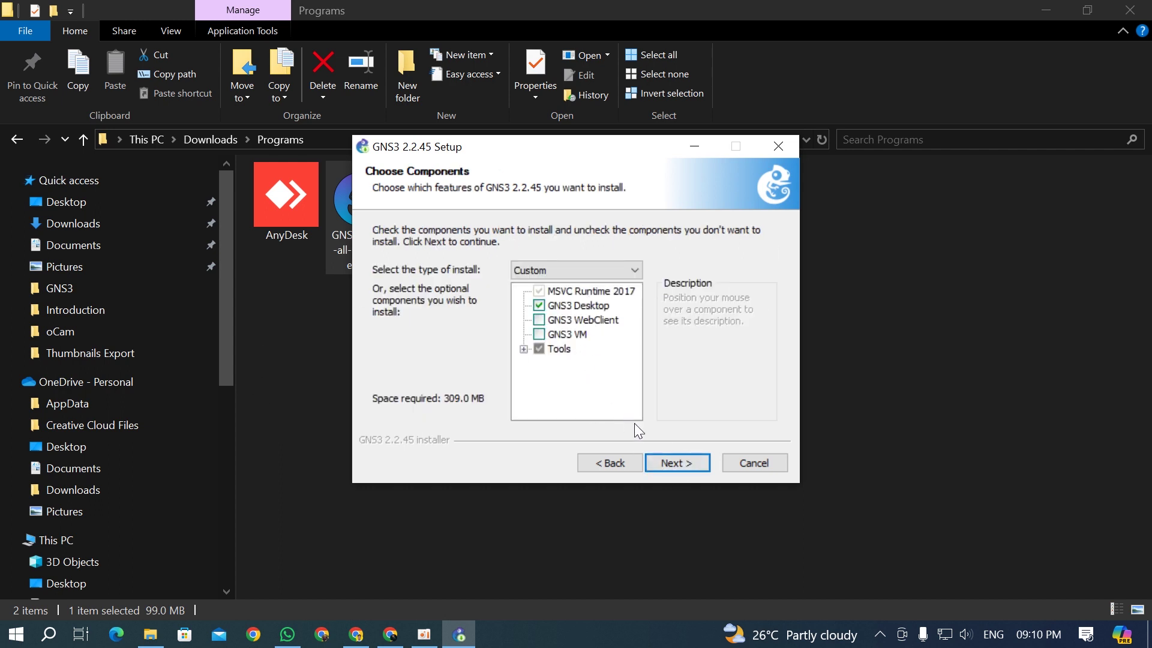
click(683, 462)
Step: Create a new GNS3 folder on New Volume (E:) and set it as the install location
click(706, 354)
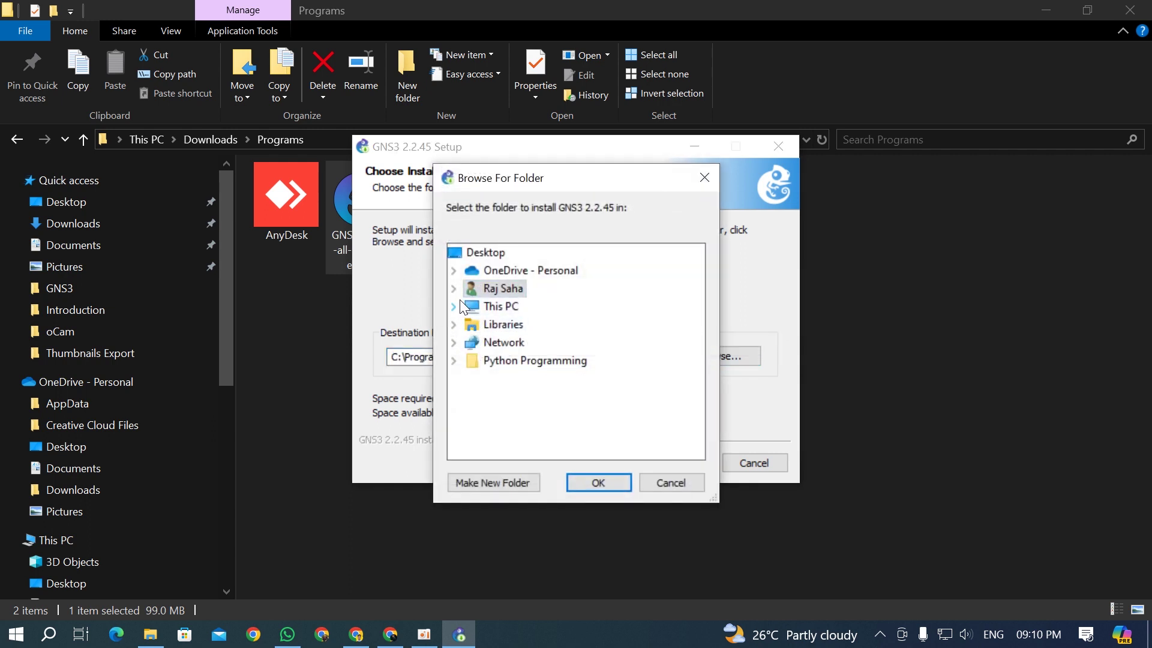
click(454, 306)
scroll(528, 336, down, 2)
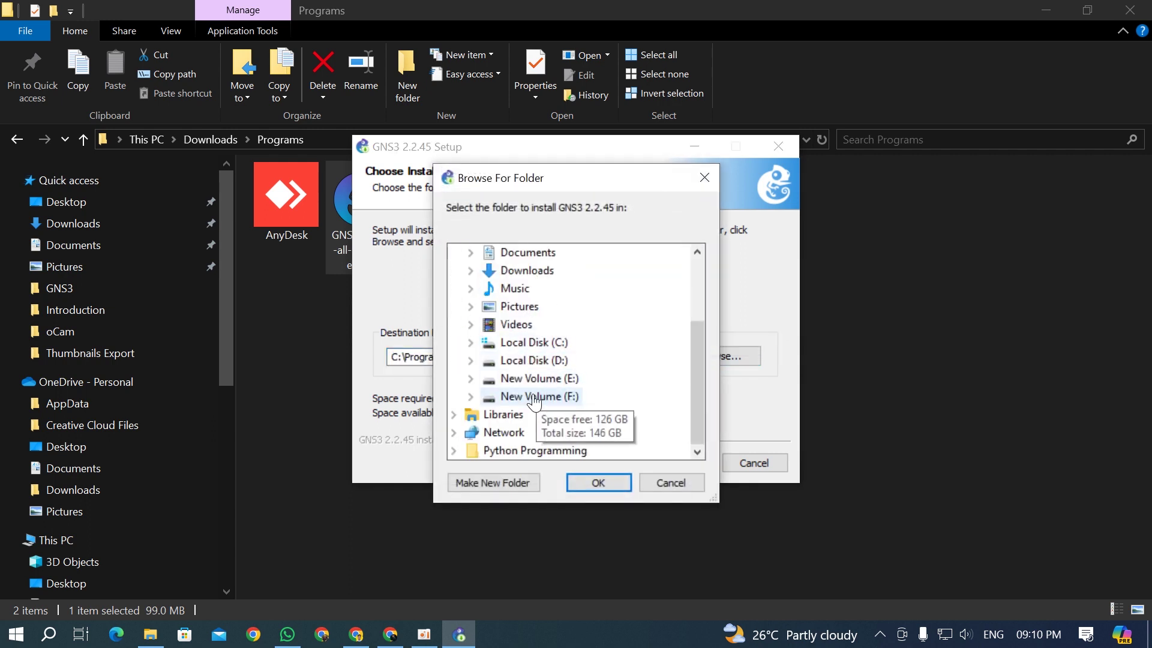
click(471, 379)
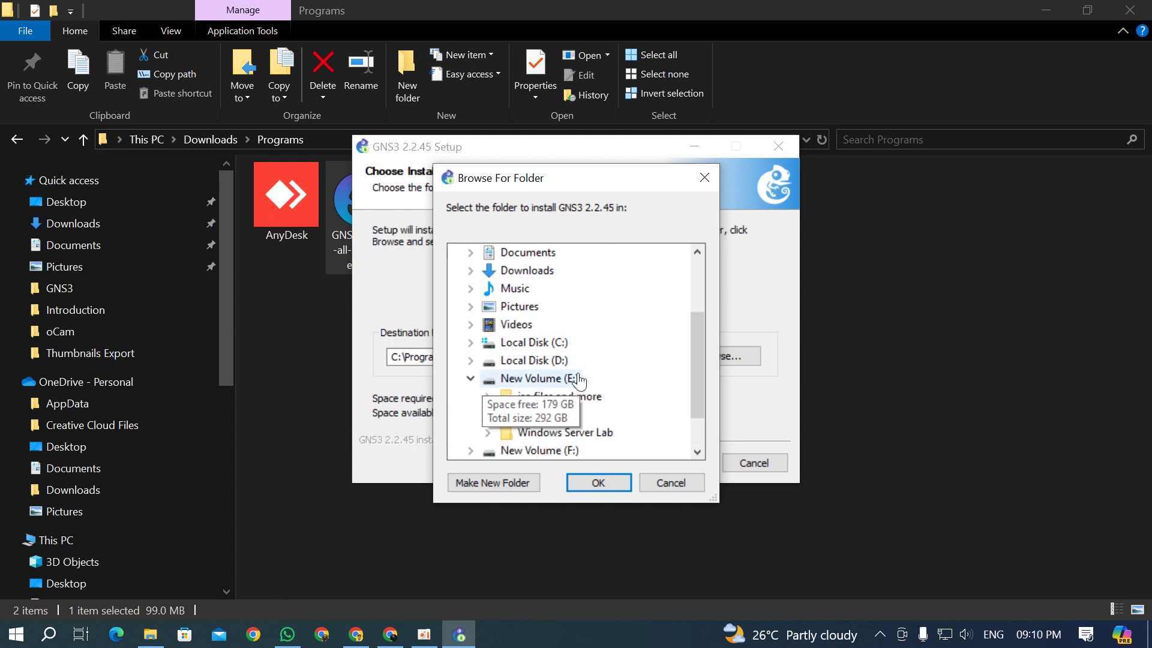
scroll(578, 381, down, 1)
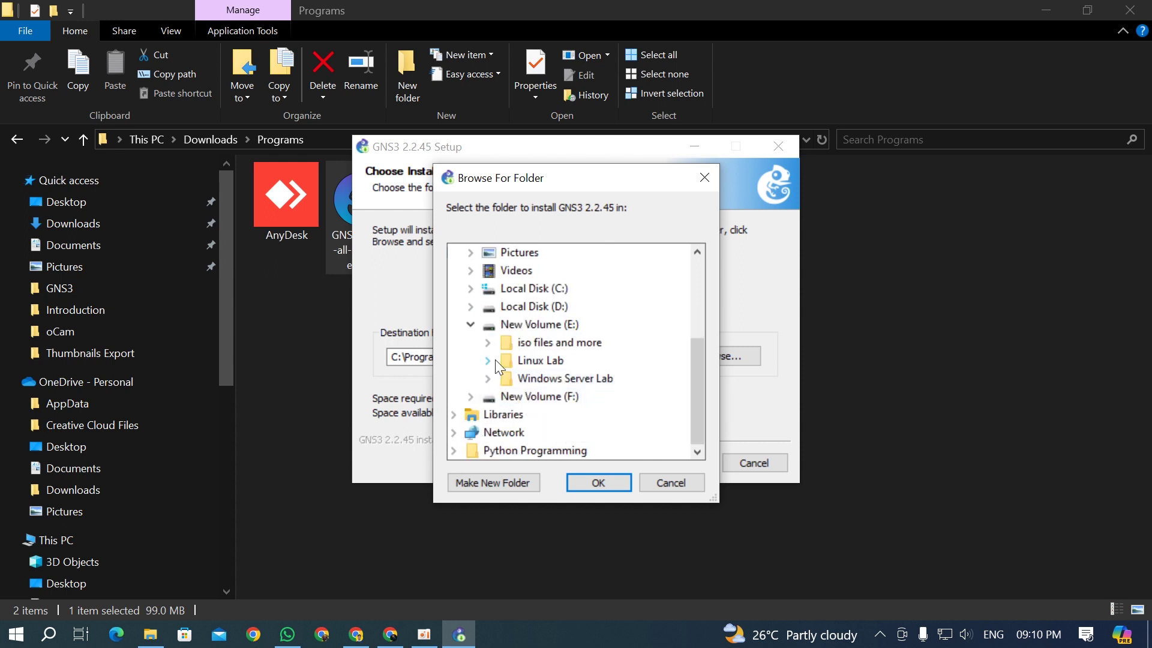
click(540, 330)
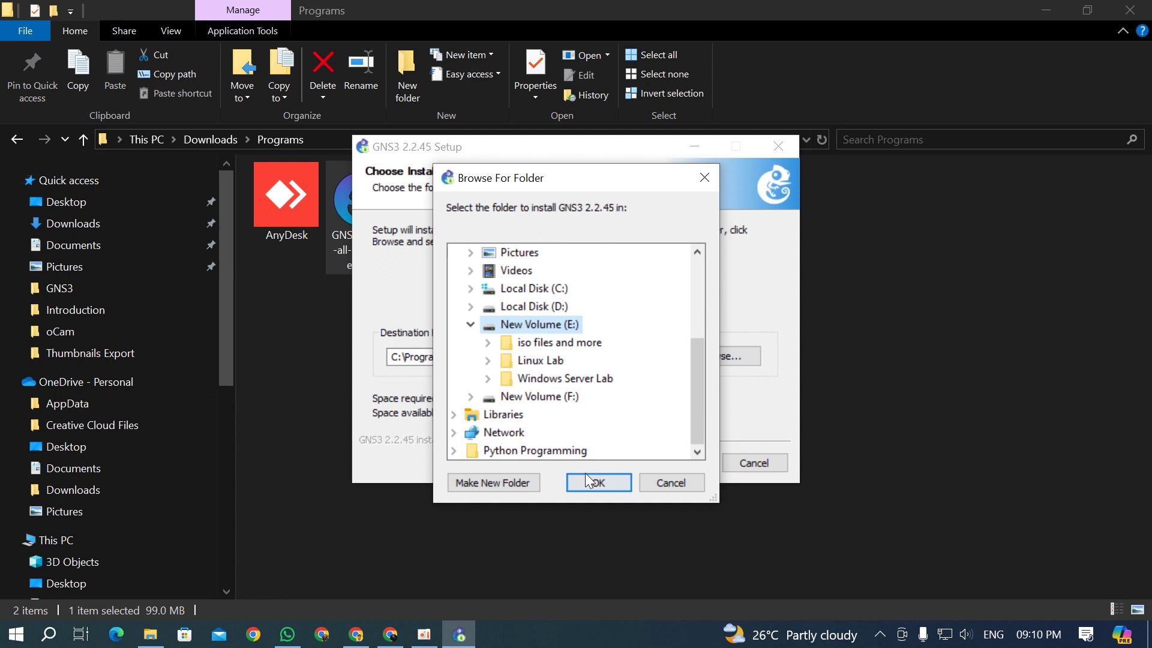
click(493, 483)
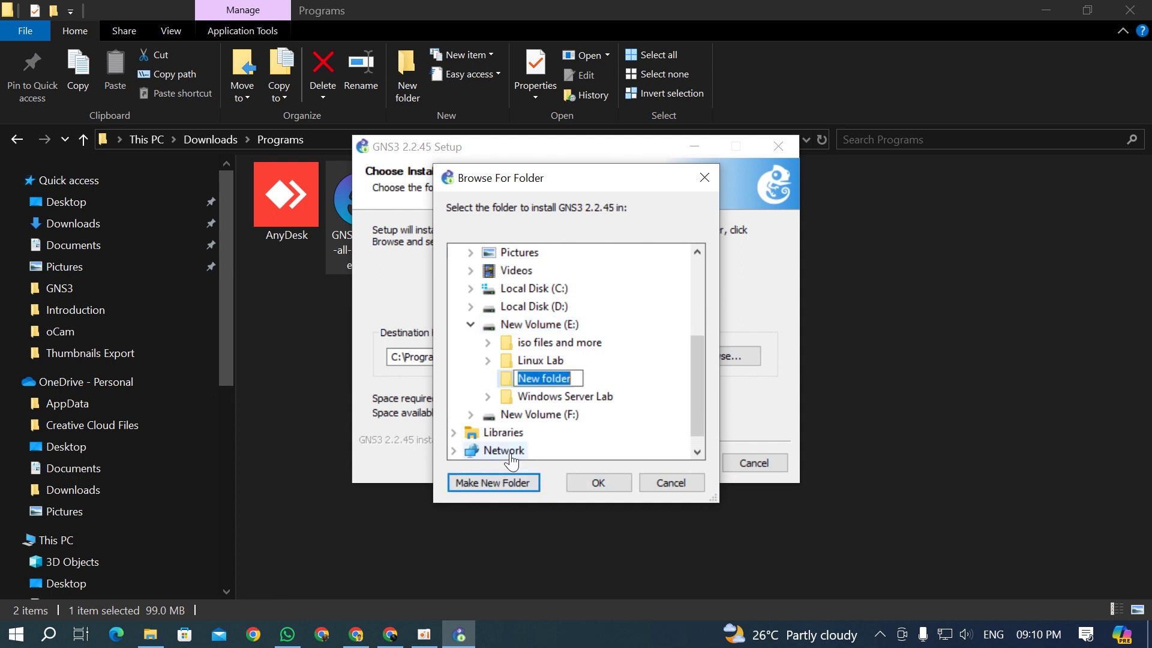
text(GNS)
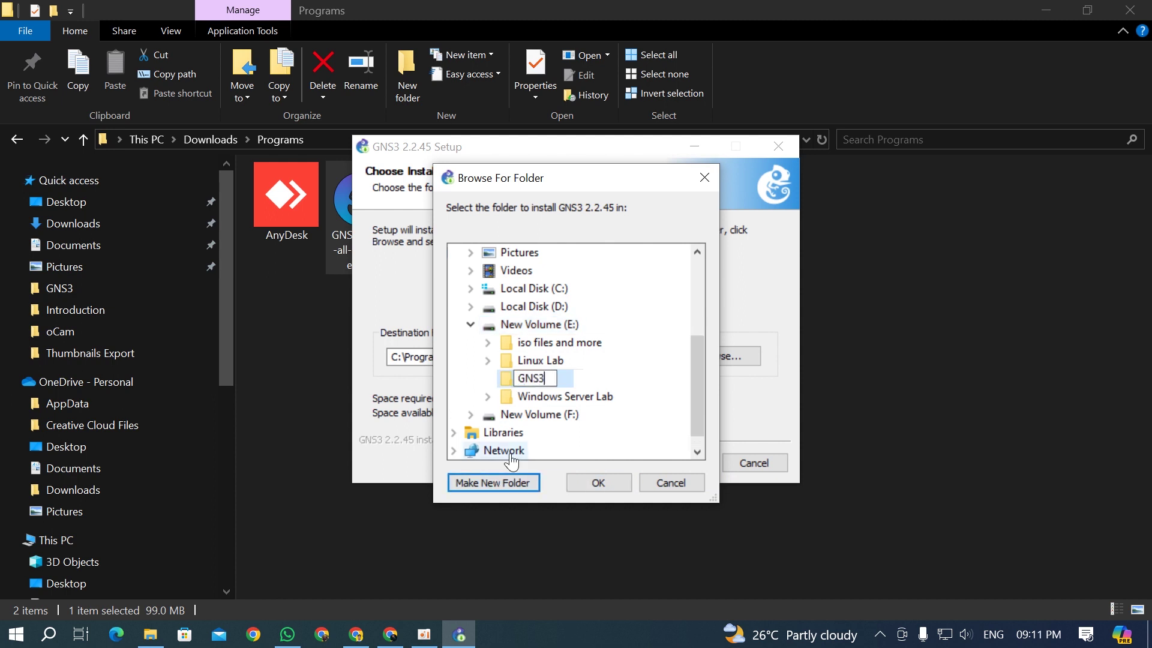
text(3)
key(Return)
click(609, 479)
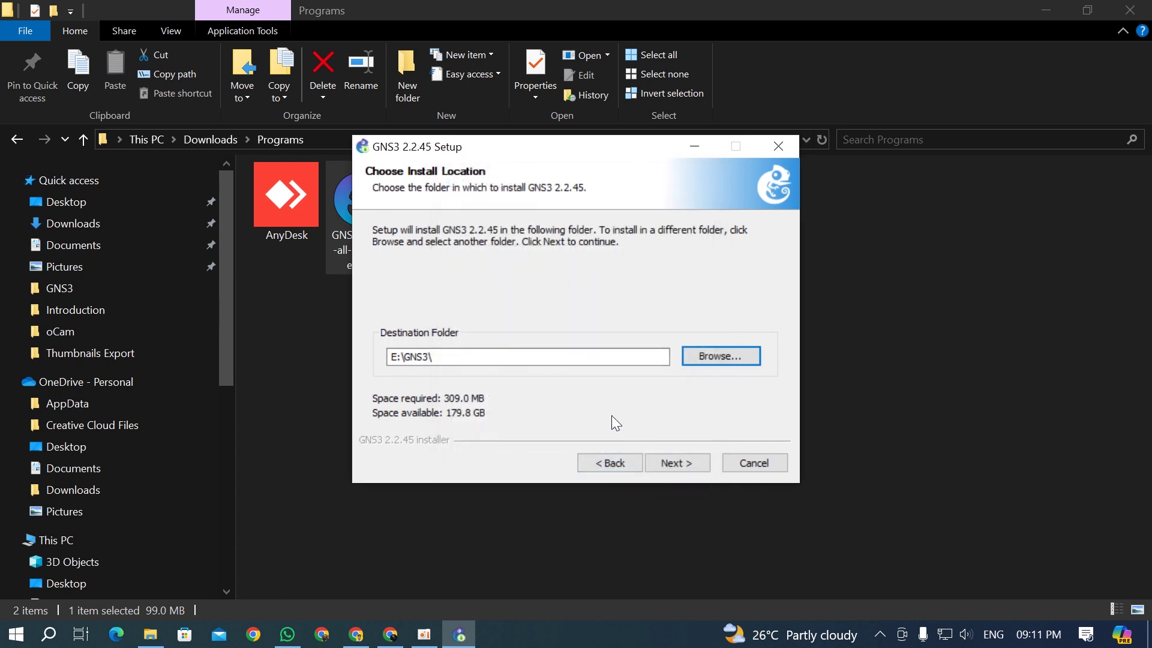
Step: Install into E:\GNS3, accepting the Solar-PuTTY licence and submitting an email address
click(676, 460)
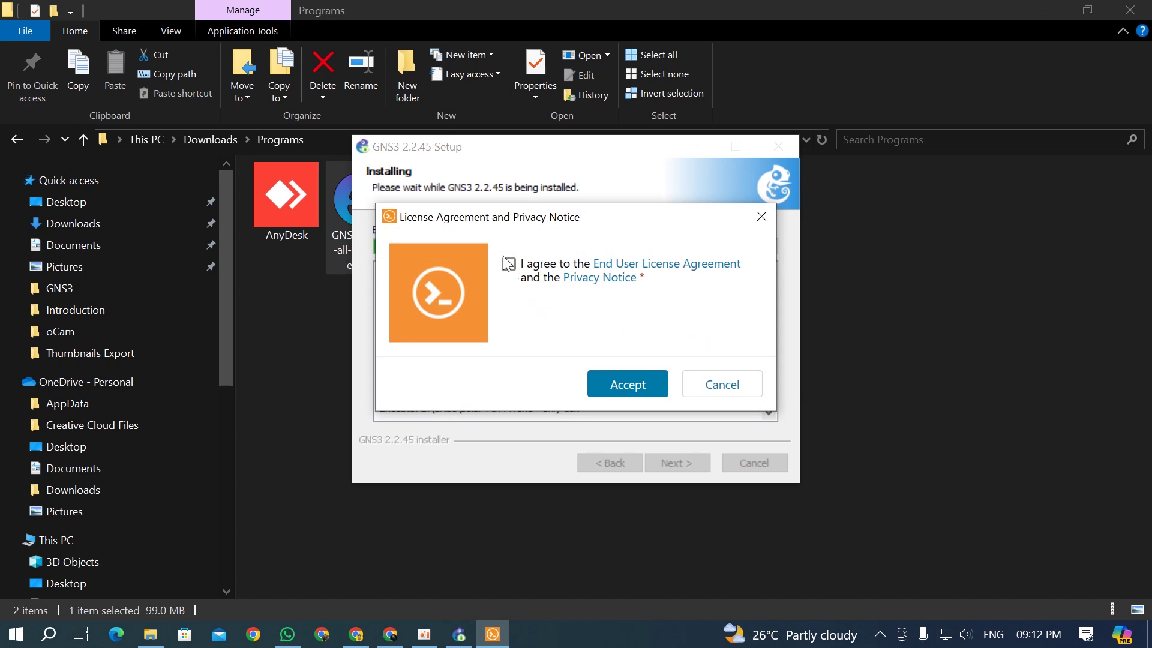
click(642, 386)
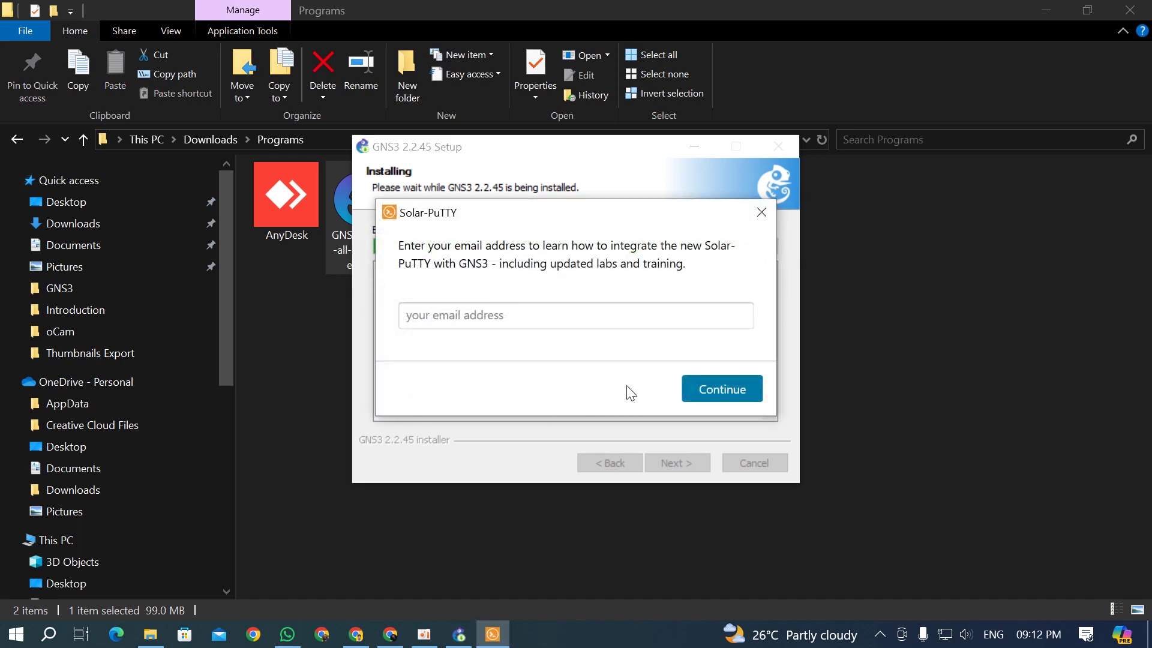
click(520, 318)
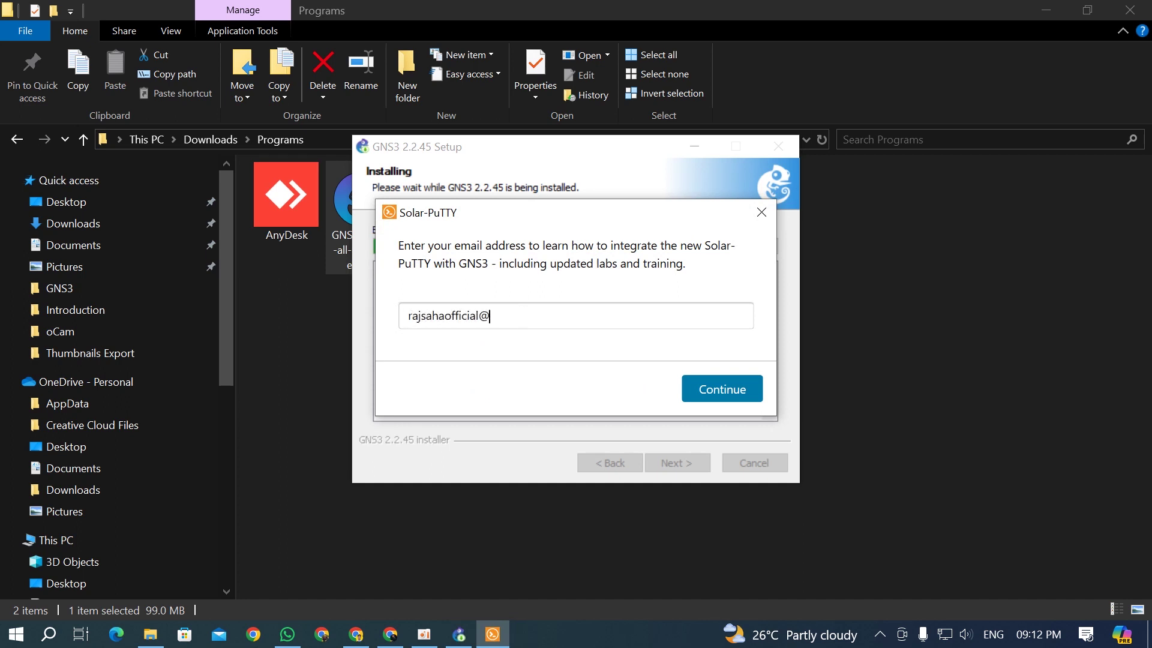
click(725, 387)
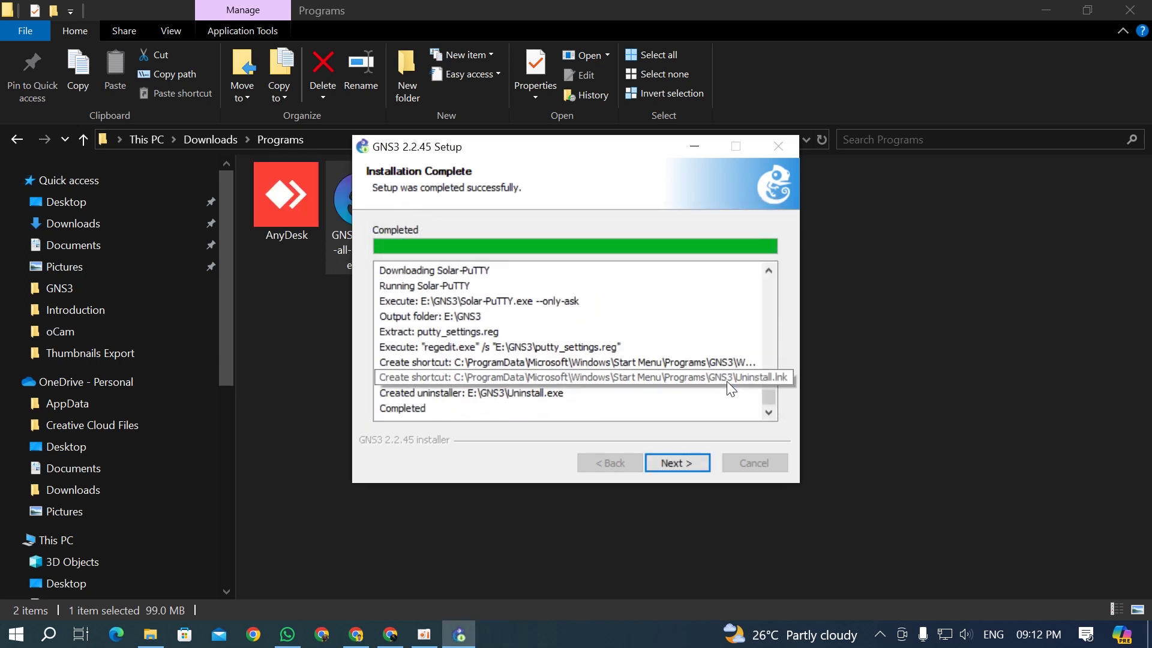
Step: Finish GNS3 Setup with Yes to SolarWinds early access, then show the Start menu
click(668, 463)
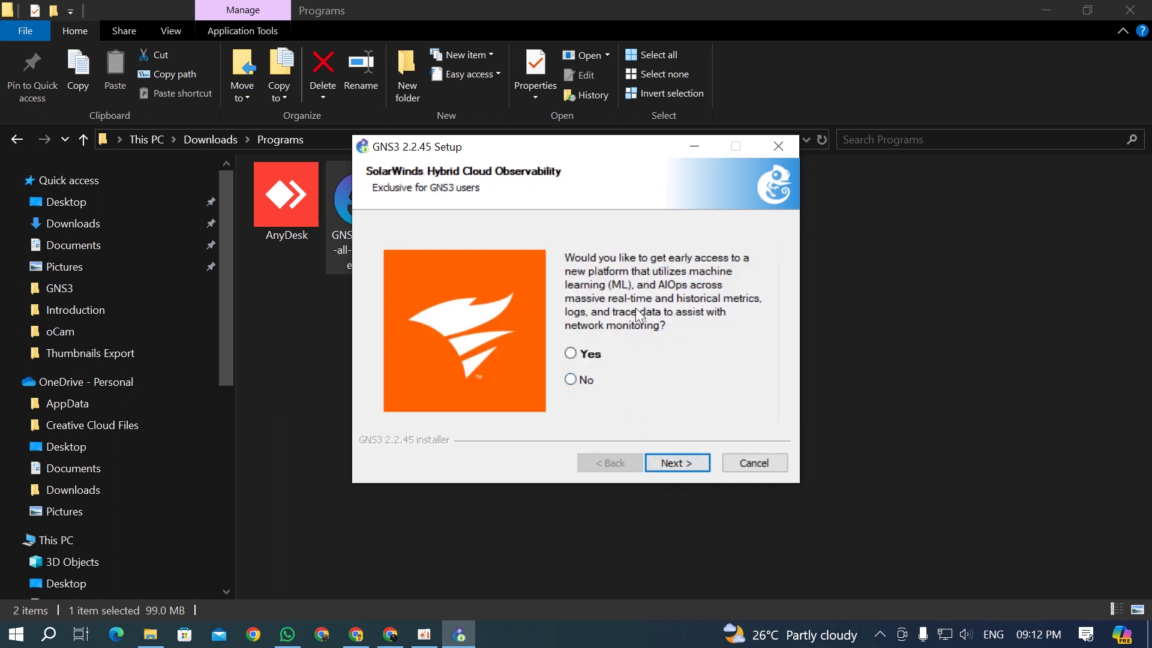
click(589, 355)
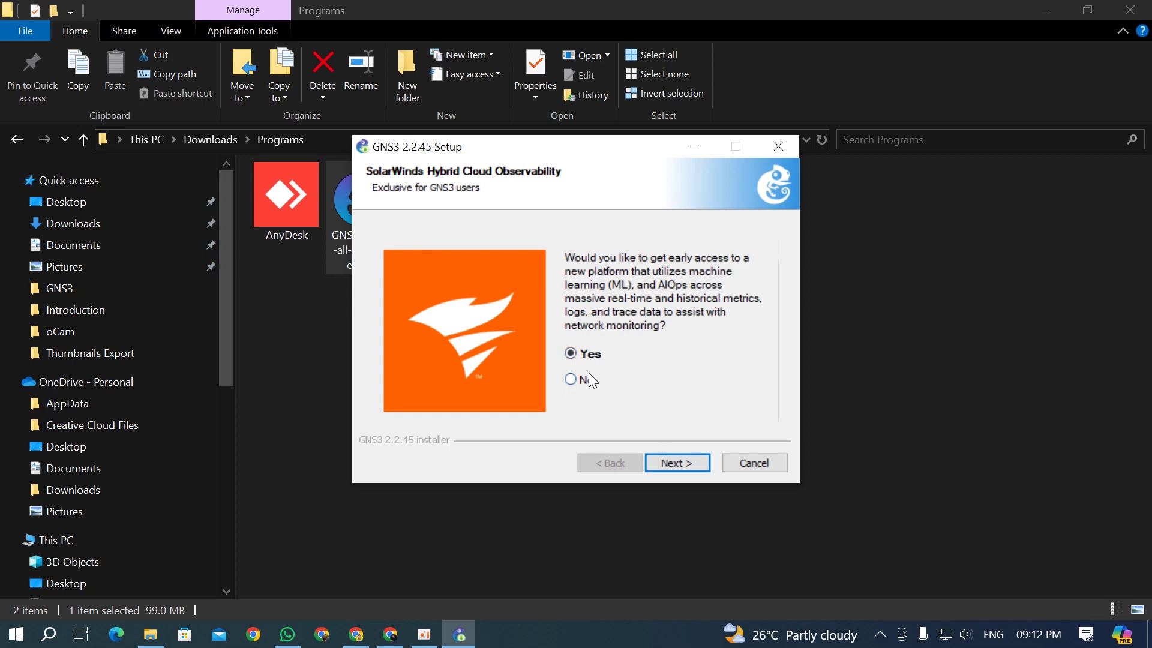
click(680, 463)
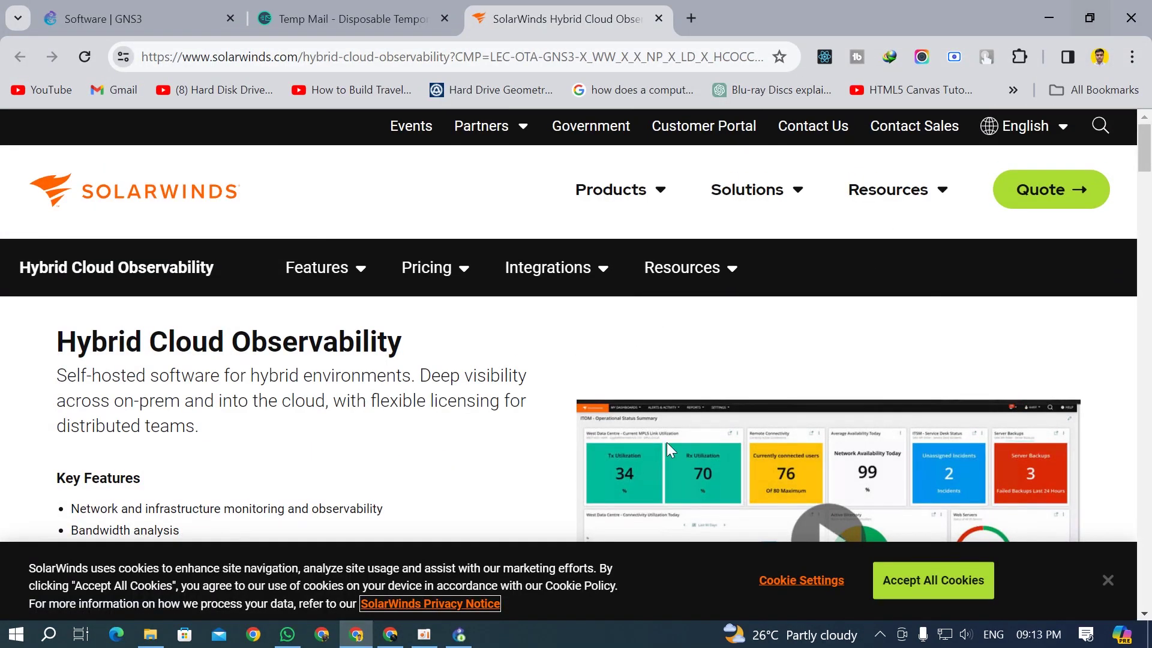
click(16, 634)
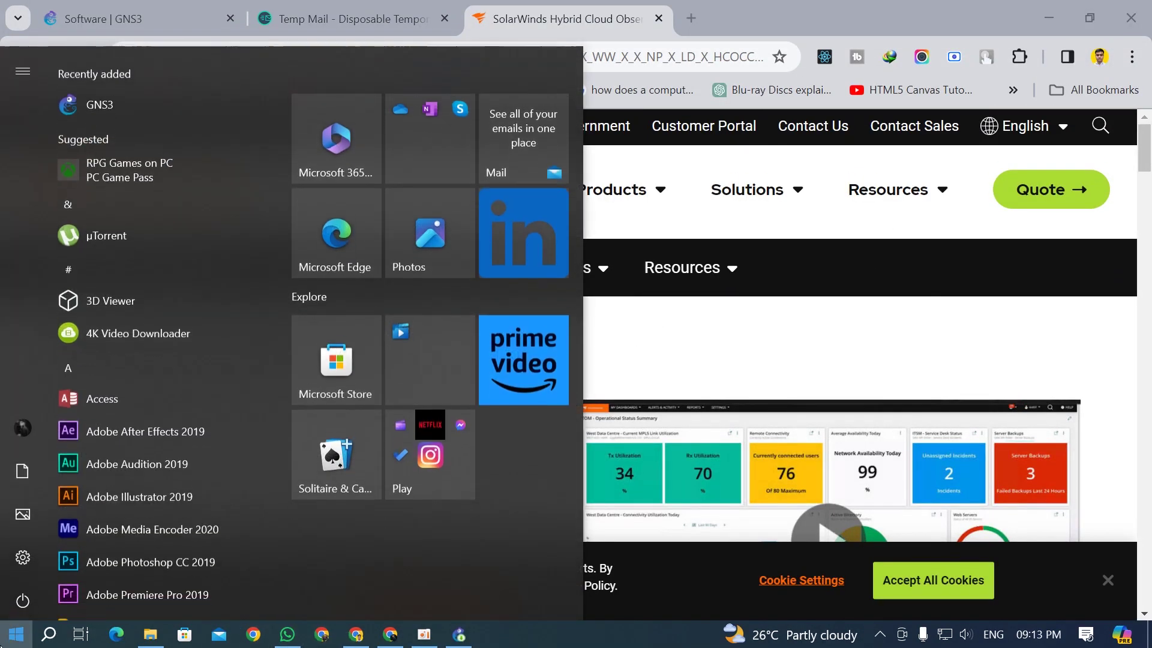
Step: Launch GNS3 from Recently added, maximize its window and shrink the console below the workspace
click(140, 100)
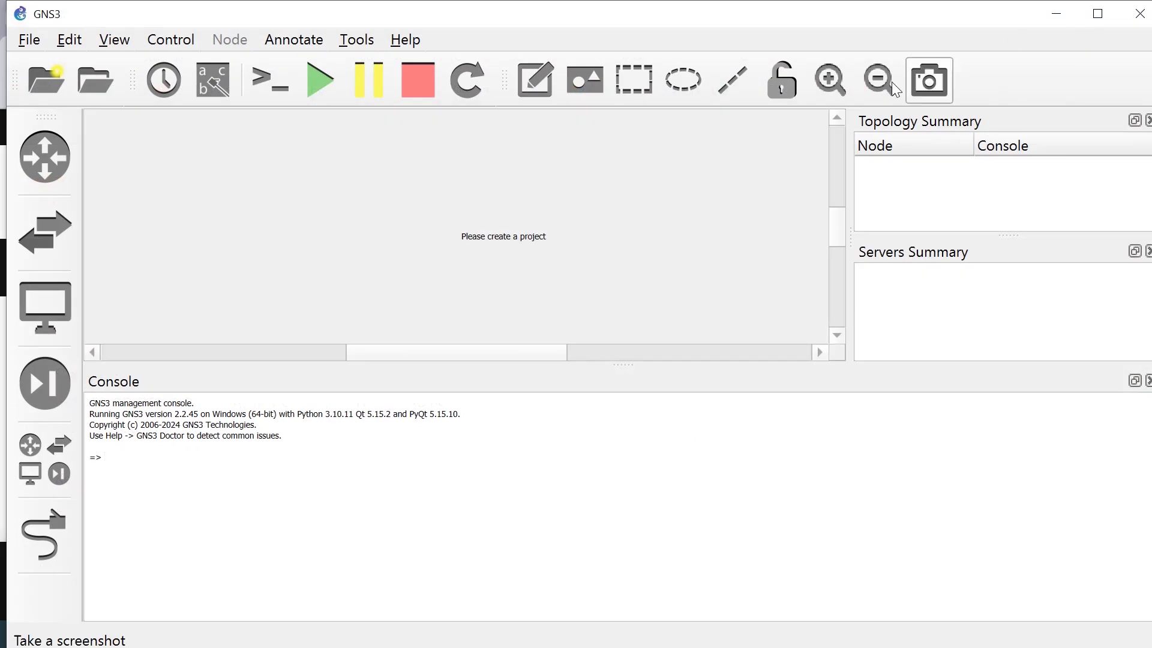
double_click(401, 13)
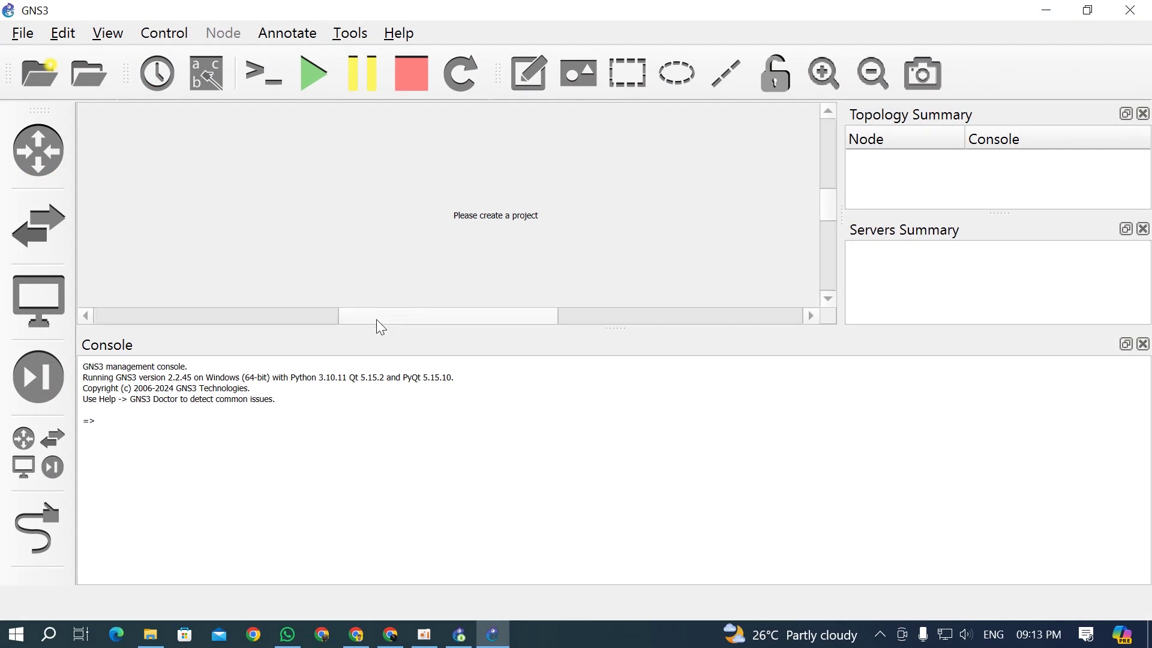
drag(375, 327, 352, 460)
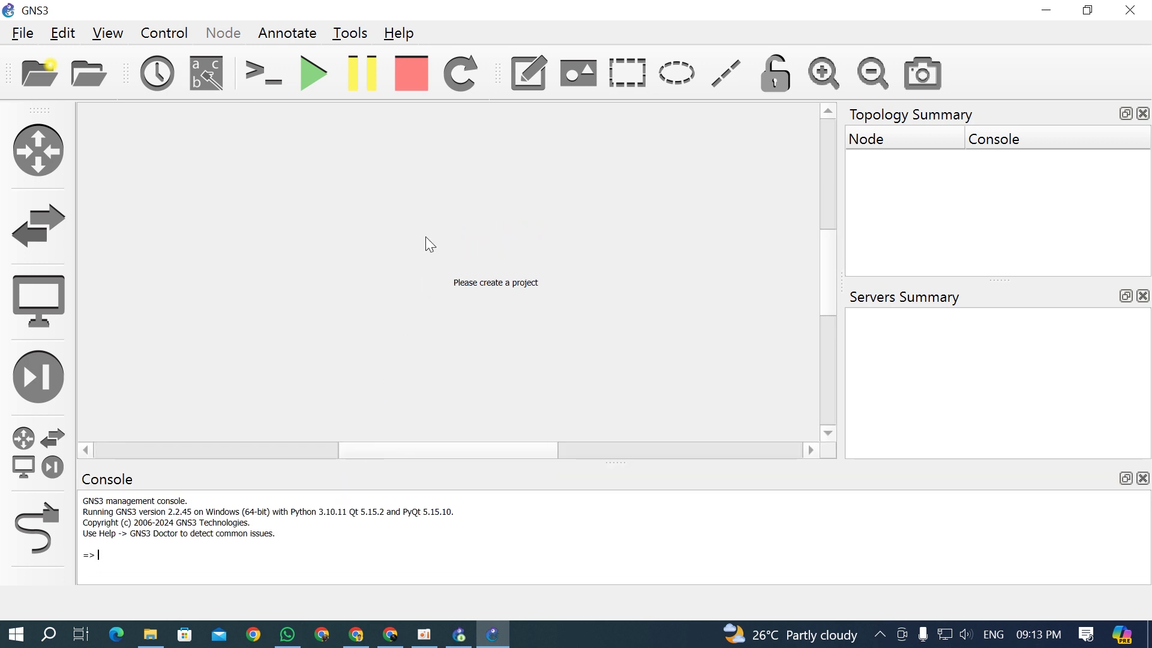